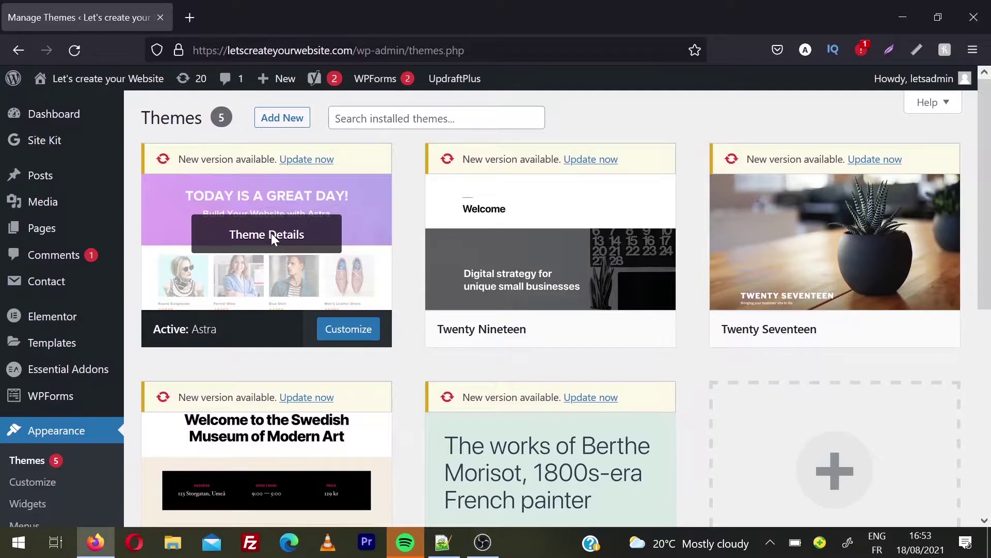
Step: Search the plugin directory for 'child theme', then install and activate Child Theme Configurator
{"action": "scroll", "coordinate": [271, 234], "scroll_direction": "down", "scroll_amount": 3}
{"action": "mouse_move", "coordinate": [34, 514]}
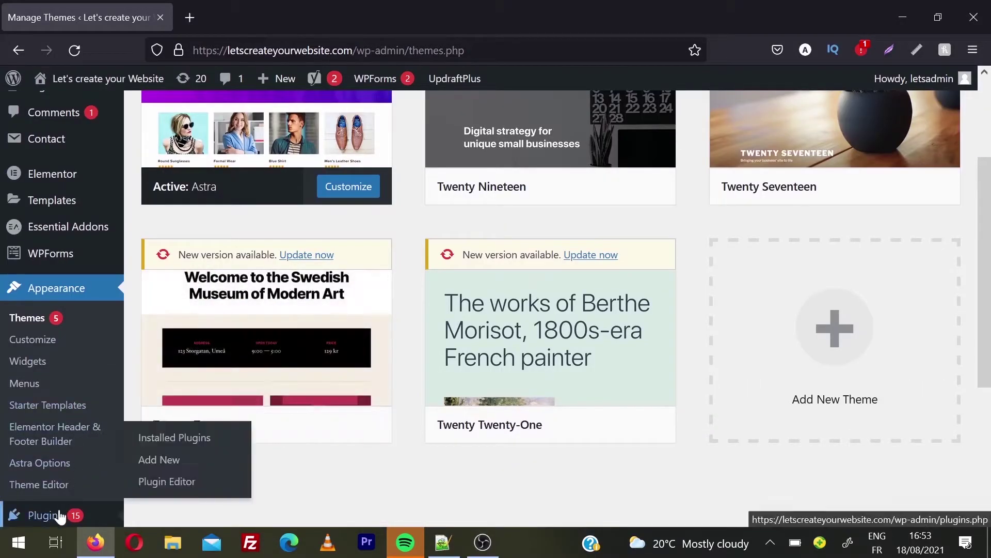
{"action": "middle_click", "coordinate": [160, 461]}
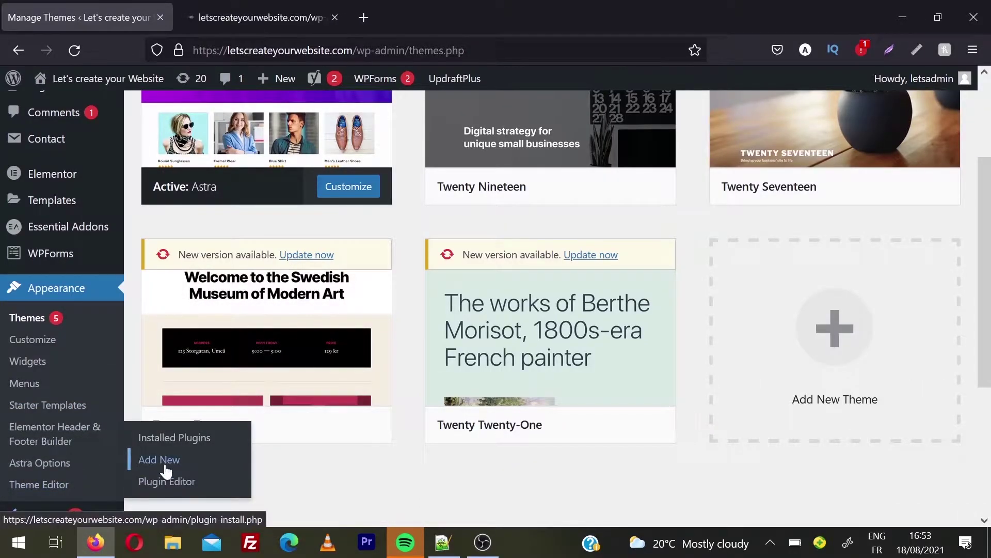
{"action": "left_click", "coordinate": [846, 161]}
{"action": "type", "text": "child theme"}
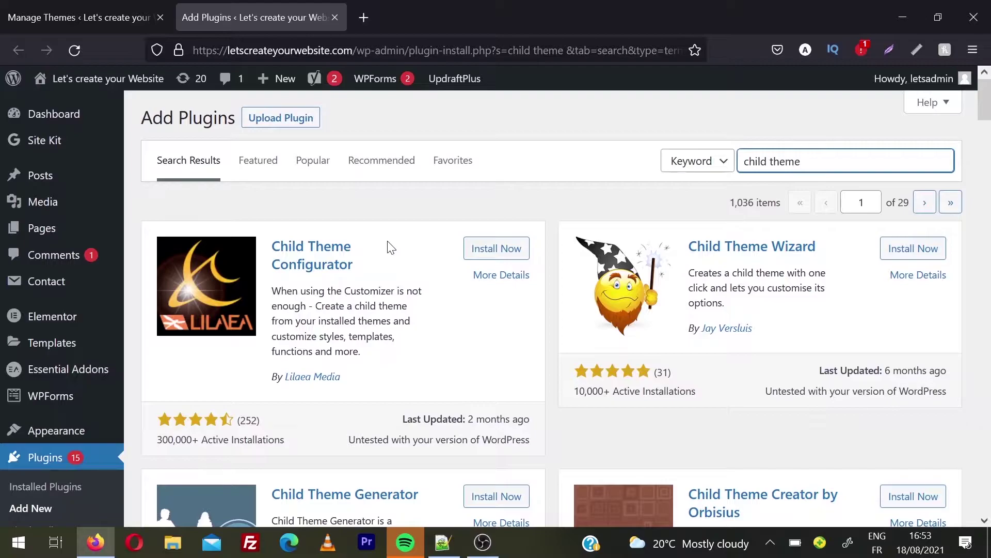
{"action": "left_click", "coordinate": [499, 250]}
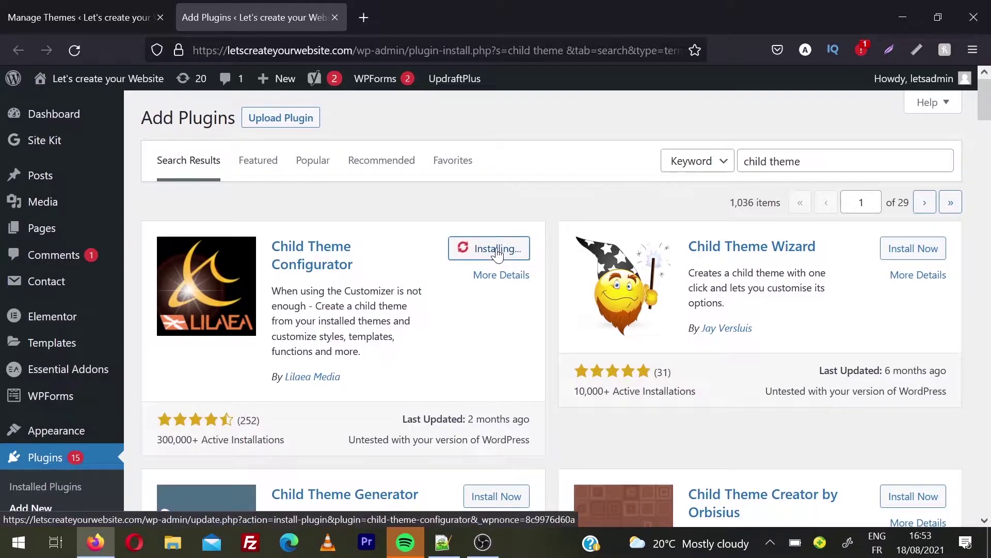
{"action": "left_click", "coordinate": [498, 250]}
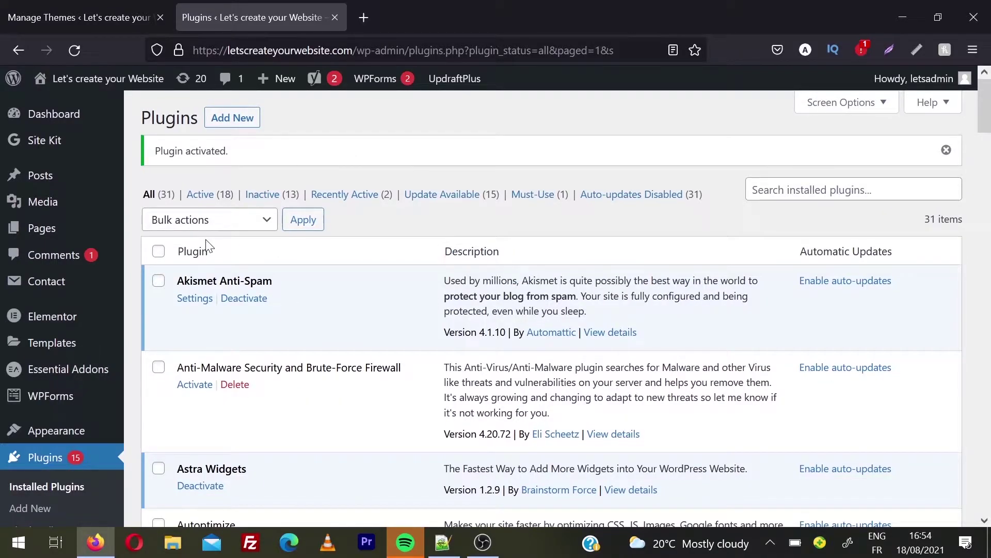
Step: Go to Tools > Child Themes to reach the configurator with Astra as parent
{"action": "scroll", "coordinate": [206, 243], "scroll_direction": "down", "scroll_amount": 3}
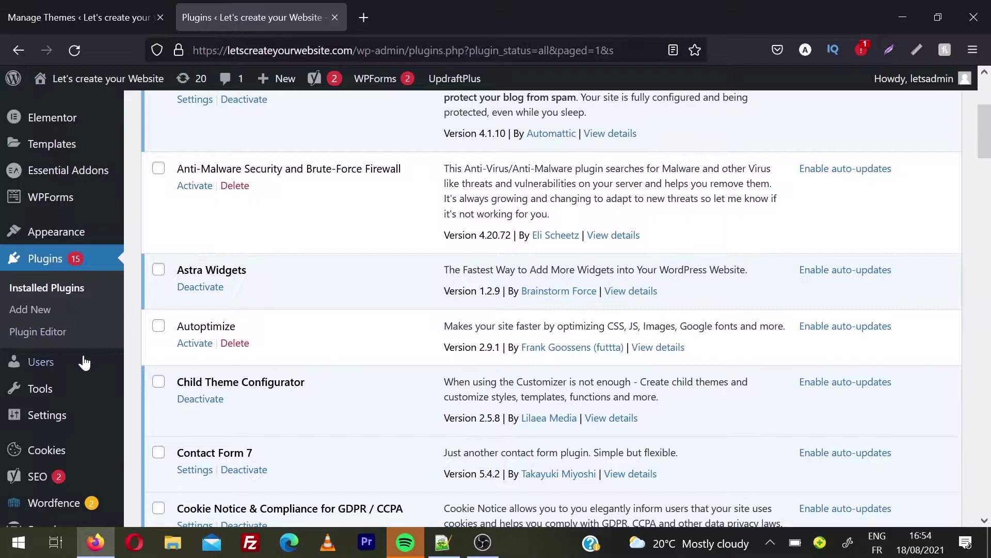
{"action": "mouse_move", "coordinate": [63, 396]}
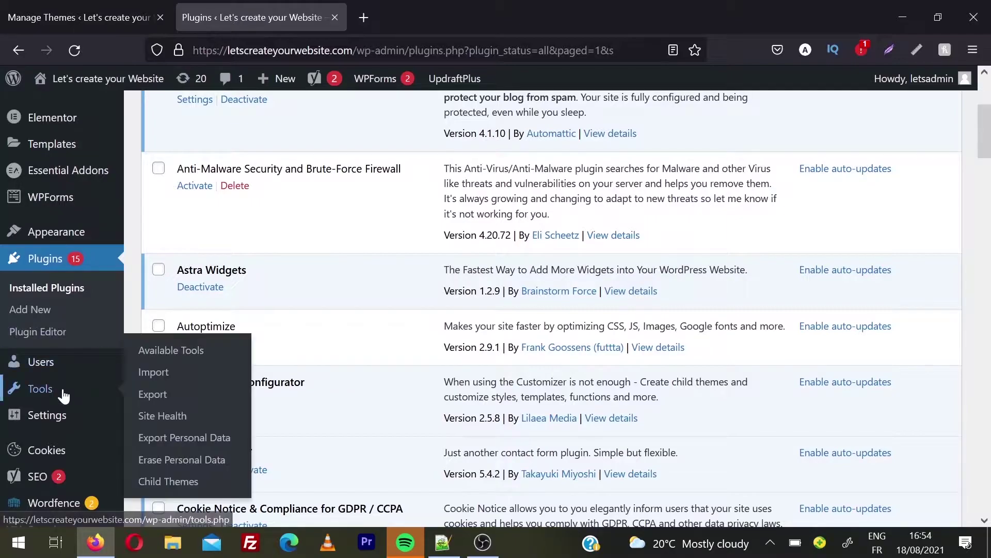
{"action": "left_click", "coordinate": [161, 482]}
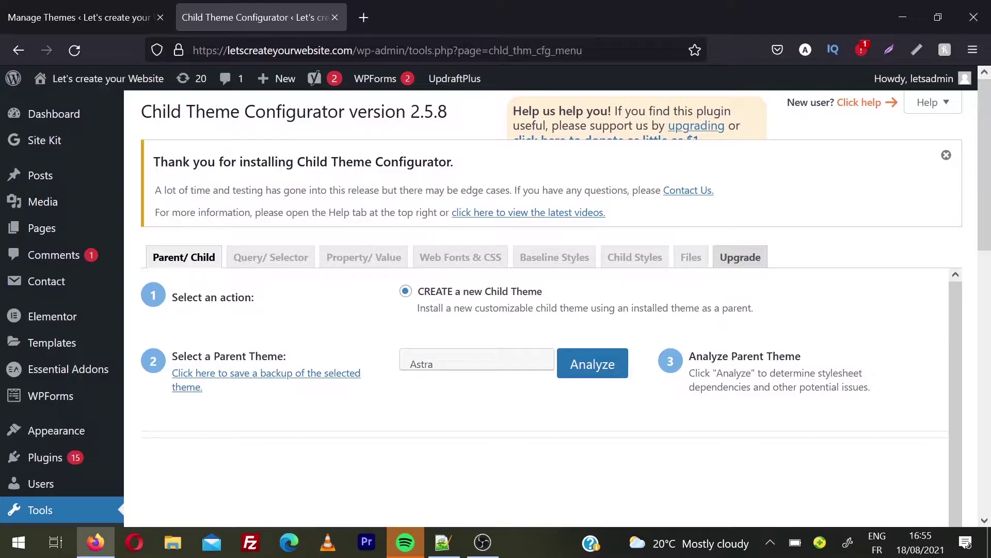
Step: Glance at the installed themes, then run Analyze on Astra in the Child Theme Configurator
{"action": "left_click", "coordinate": [126, 7]}
{"action": "mouse_move", "coordinate": [389, 227]}
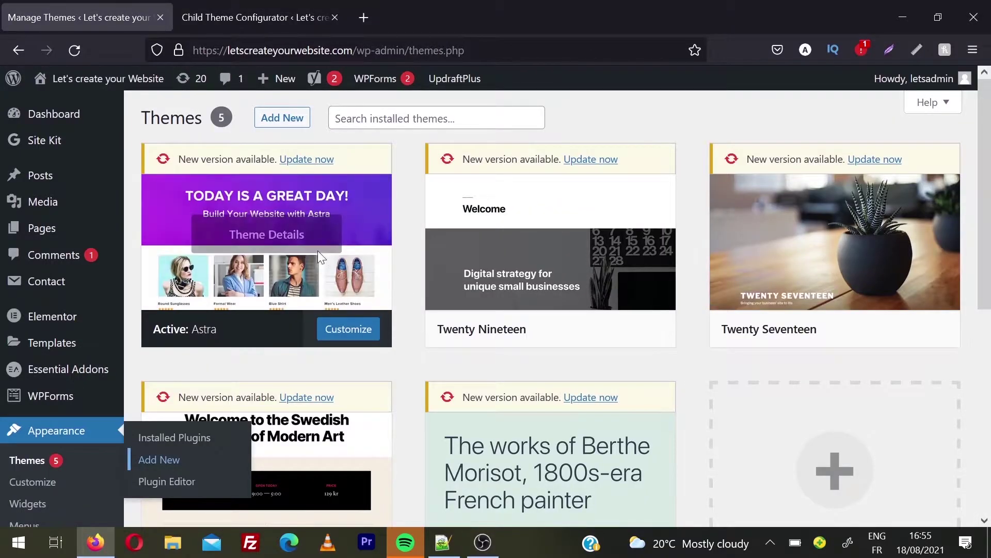
{"action": "left_click", "coordinate": [253, 7]}
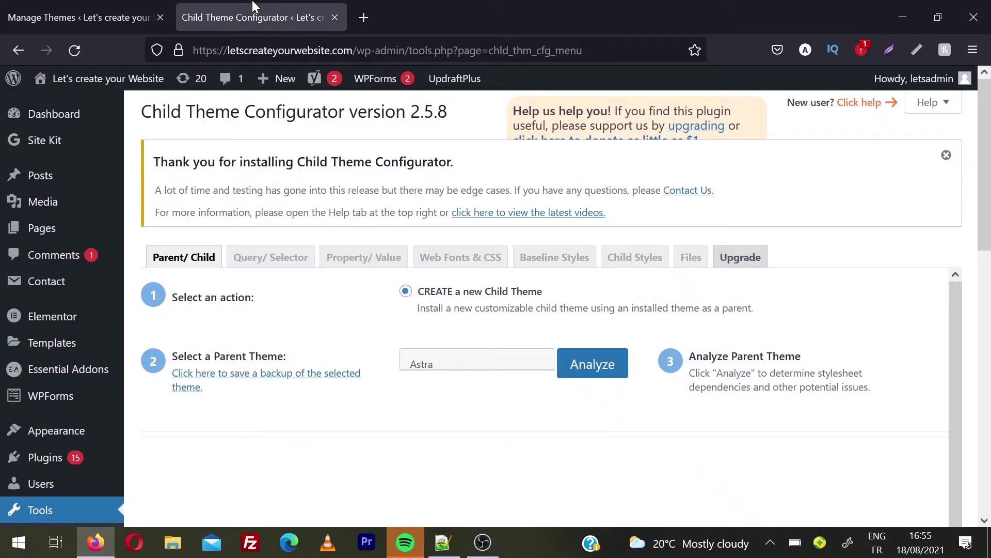
{"action": "left_click", "coordinate": [589, 368]}
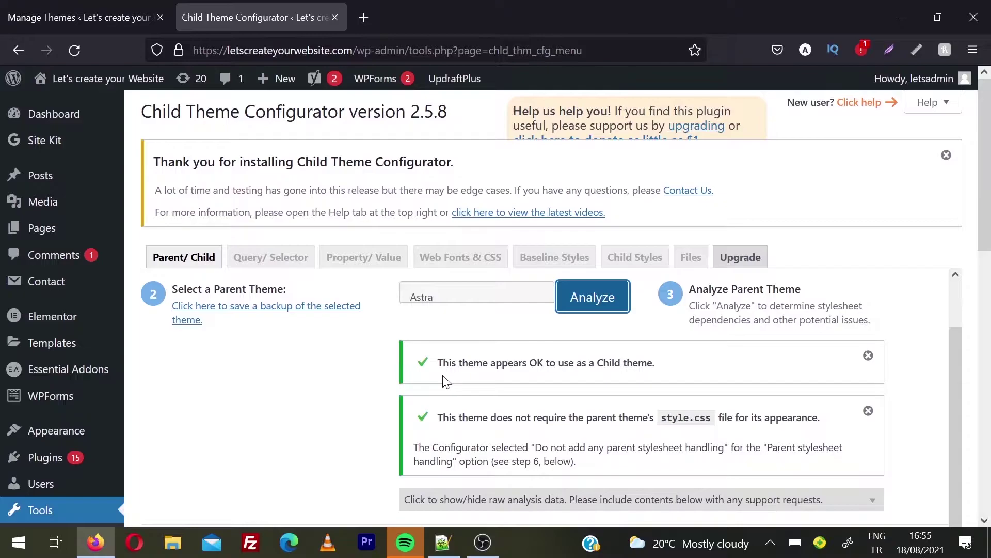
{"action": "scroll", "coordinate": [445, 382], "scroll_direction": "down", "scroll_amount": 3}
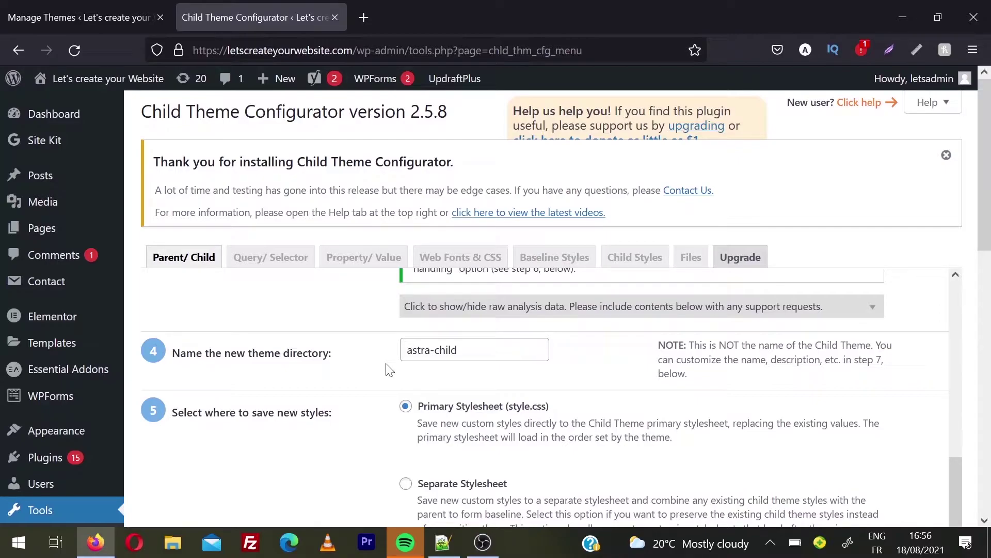
{"action": "scroll", "coordinate": [661, 325], "scroll_direction": "down", "scroll_amount": 1}
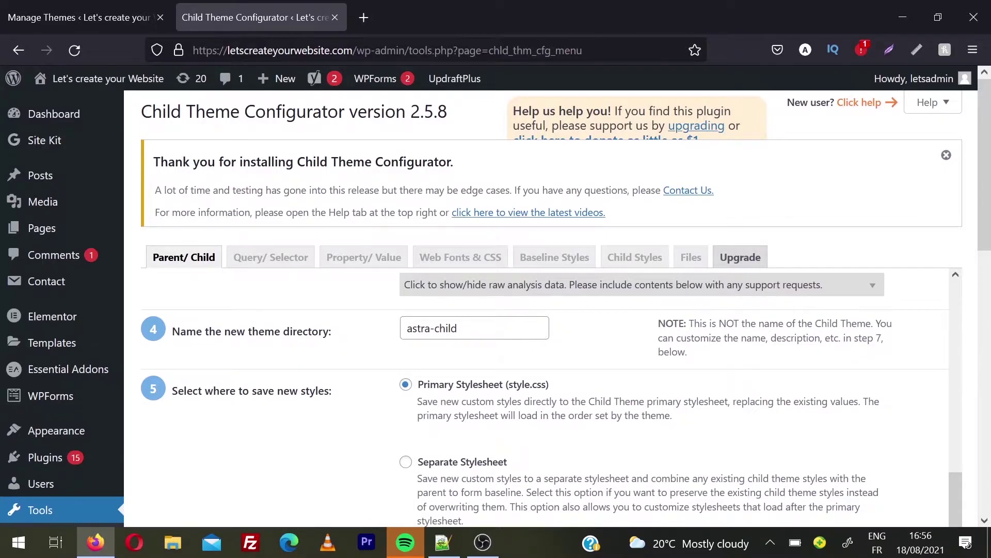
{"action": "scroll", "coordinate": [660, 326], "scroll_direction": "down", "scroll_amount": 2}
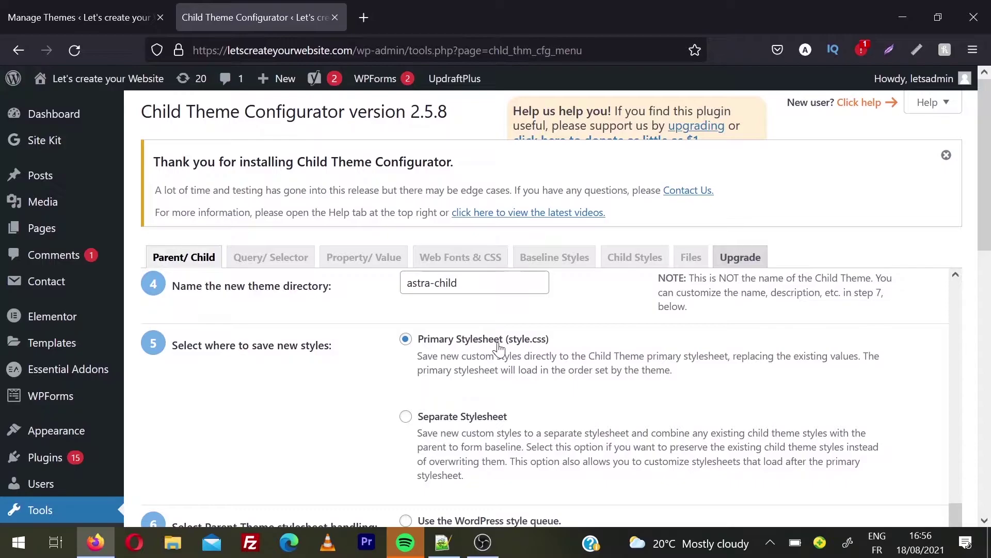
{"action": "scroll", "coordinate": [499, 349], "scroll_direction": "down", "scroll_amount": 5}
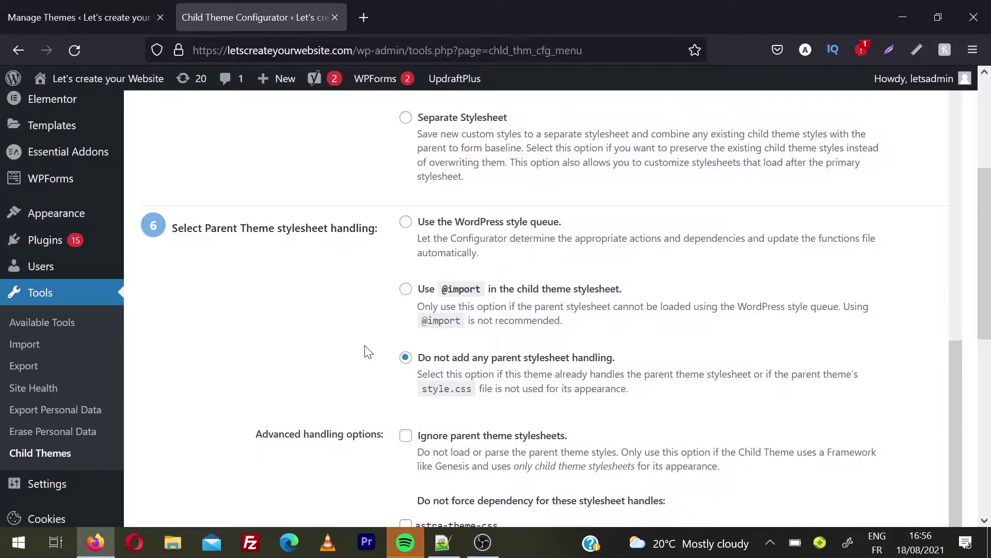
{"action": "scroll", "coordinate": [369, 351], "scroll_direction": "down", "scroll_amount": 3}
{"action": "scroll", "coordinate": [367, 345], "scroll_direction": "down", "scroll_amount": 3}
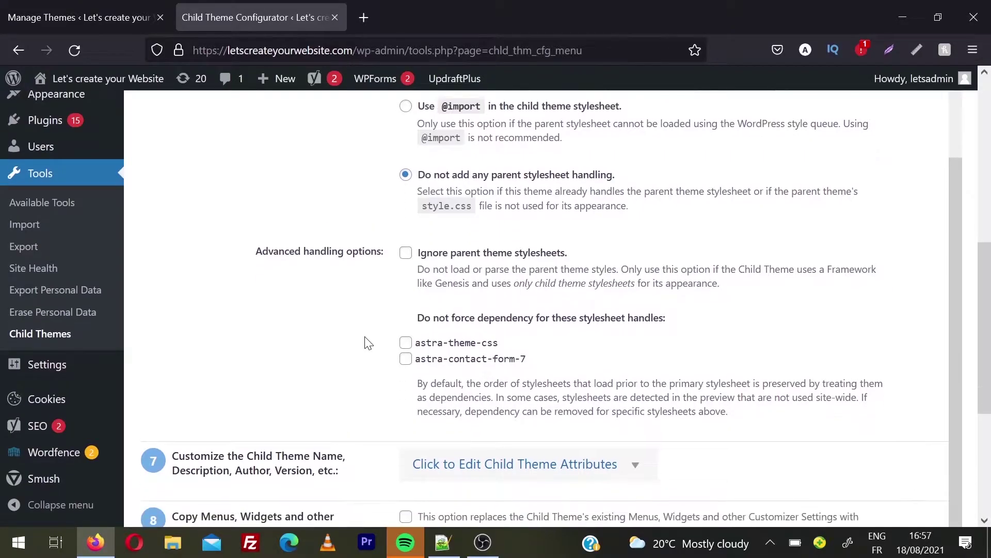
{"action": "scroll", "coordinate": [368, 341], "scroll_direction": "down", "scroll_amount": 1}
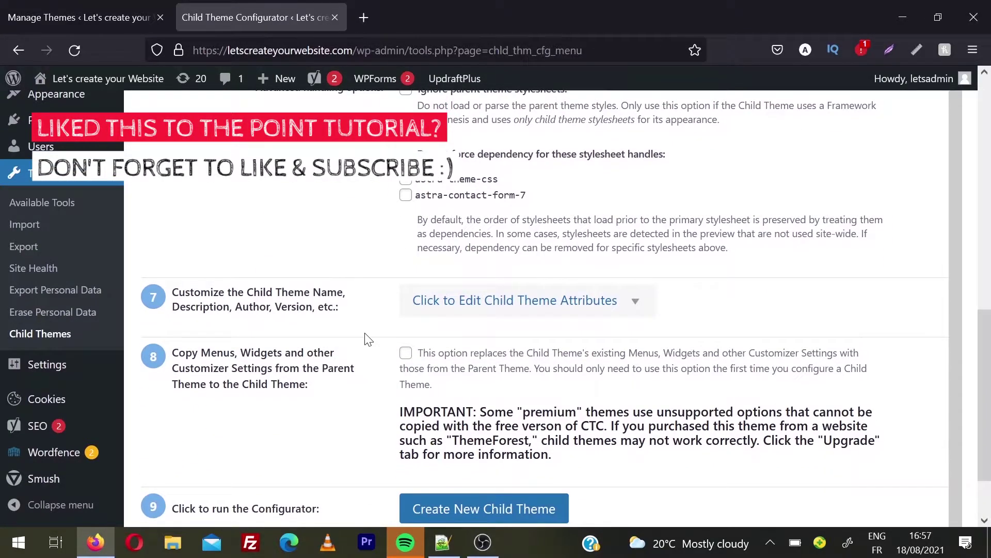
Step: Rename the child theme 'Astra Child new' and select the theme website address for replacement
{"action": "left_click", "coordinate": [637, 304]}
{"action": "scroll", "coordinate": [637, 305], "scroll_direction": "down", "scroll_amount": 2}
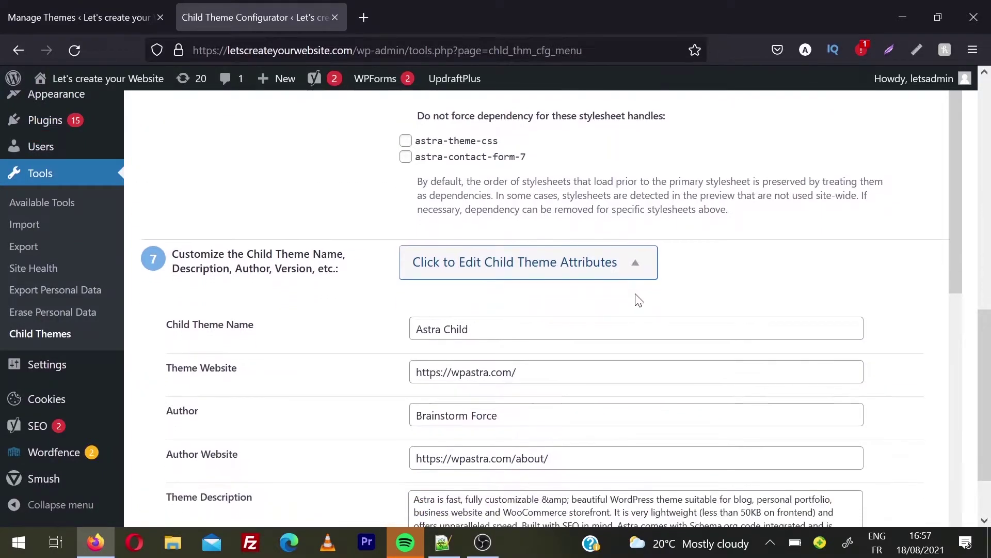
{"action": "left_click", "coordinate": [533, 266]}
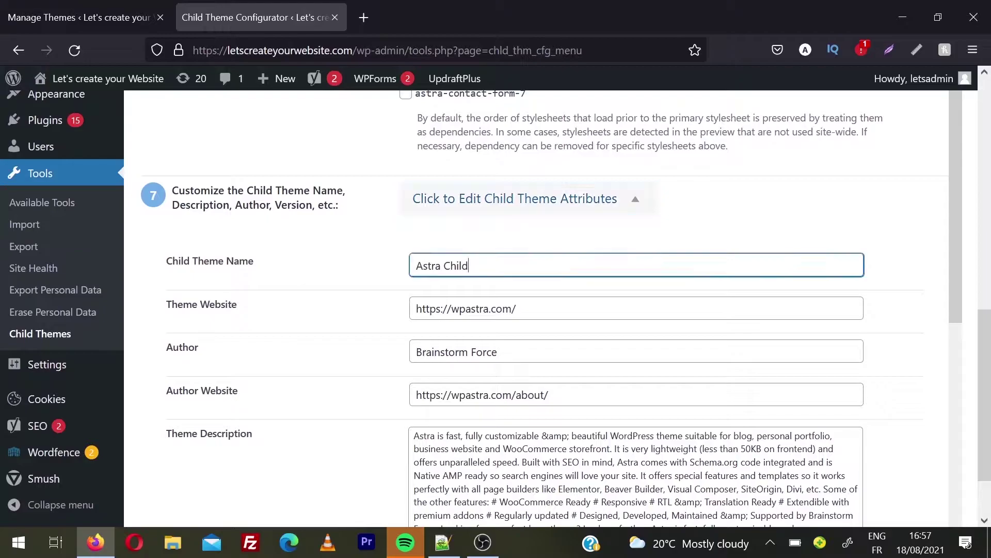
{"action": "type", "text": "new"}
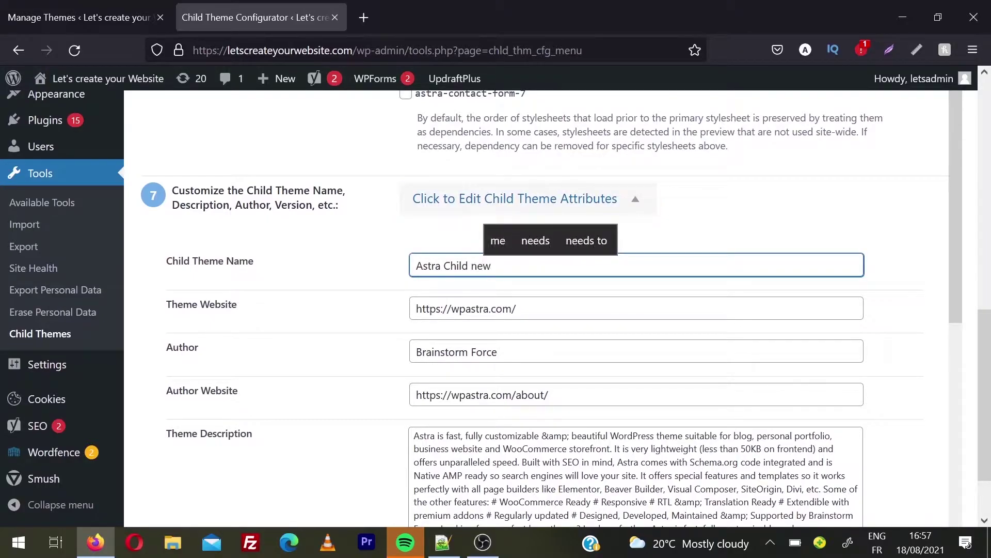
{"action": "left_click_drag", "start_coordinate": [517, 309], "coordinate": [416, 309]}
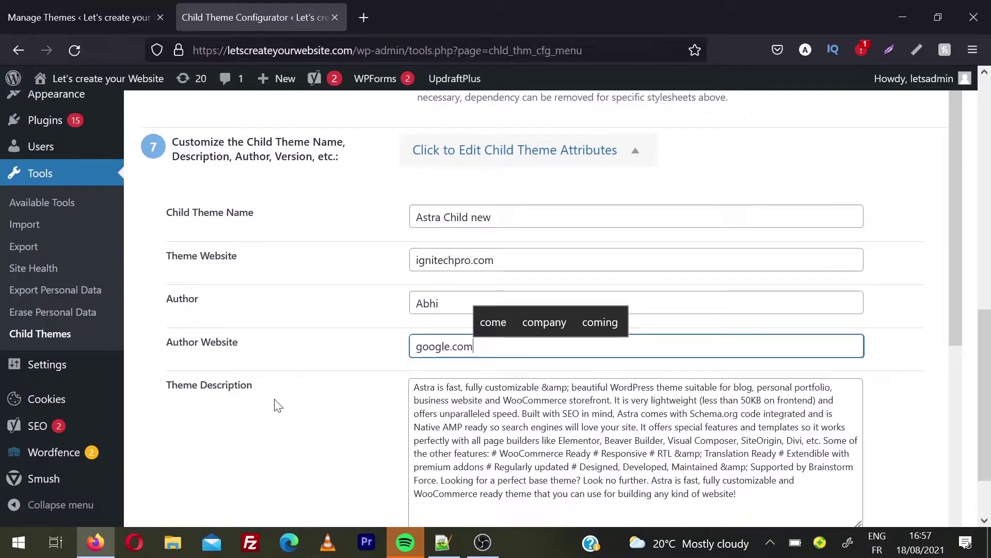
{"action": "scroll", "coordinate": [274, 405], "scroll_direction": "down", "scroll_amount": 3}
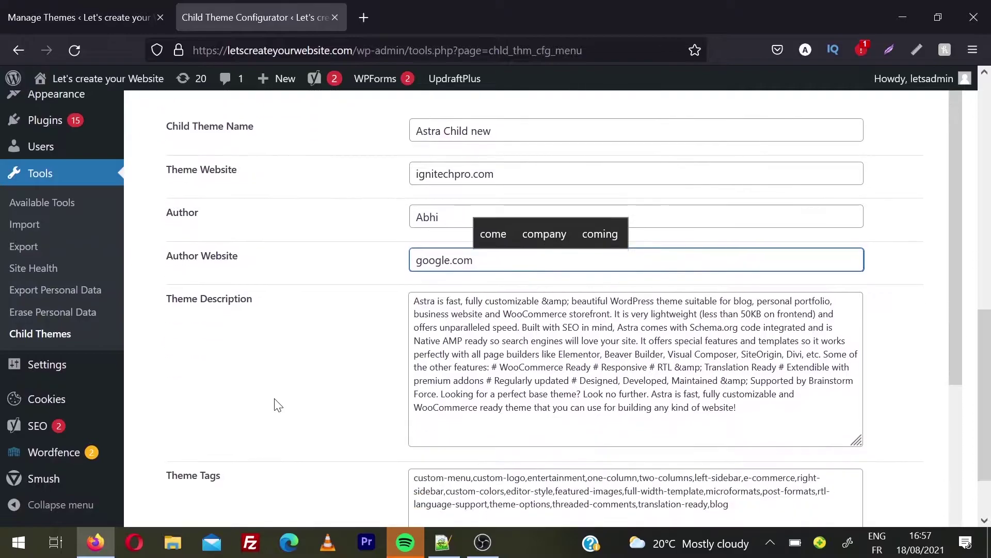
{"action": "scroll", "coordinate": [564, 282], "scroll_direction": "down", "scroll_amount": 1}
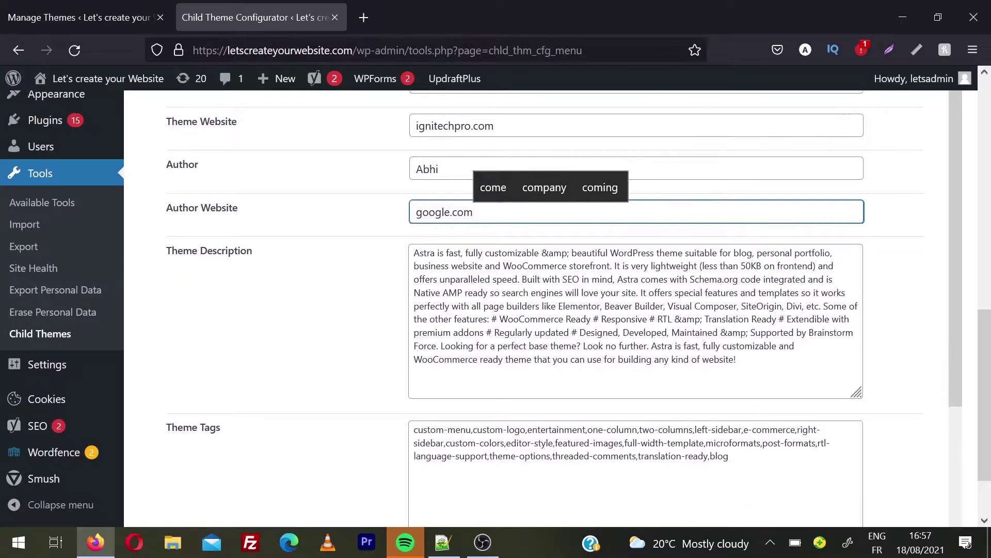
{"action": "scroll", "coordinate": [565, 281], "scroll_direction": "down", "scroll_amount": 4}
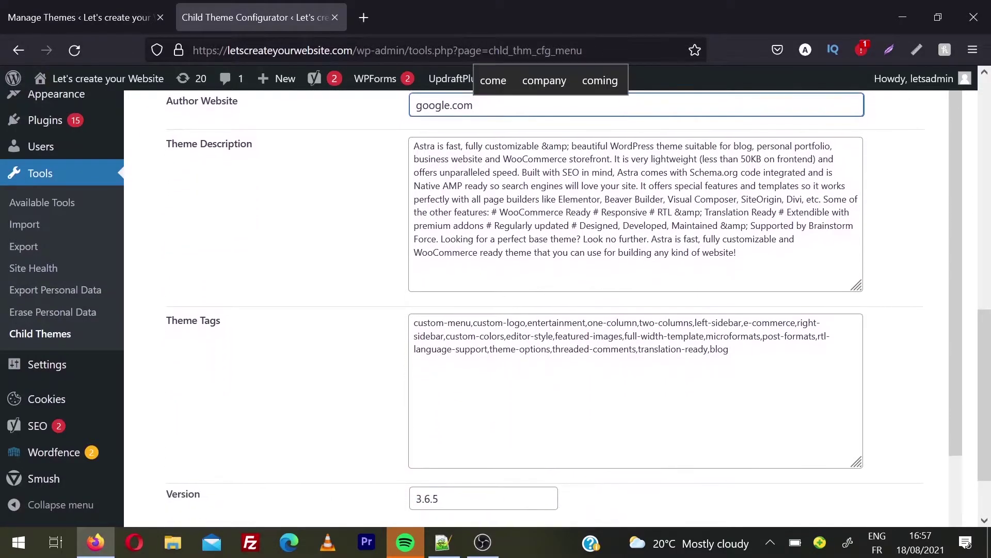
{"action": "scroll", "coordinate": [237, 467], "scroll_direction": "down", "scroll_amount": 3}
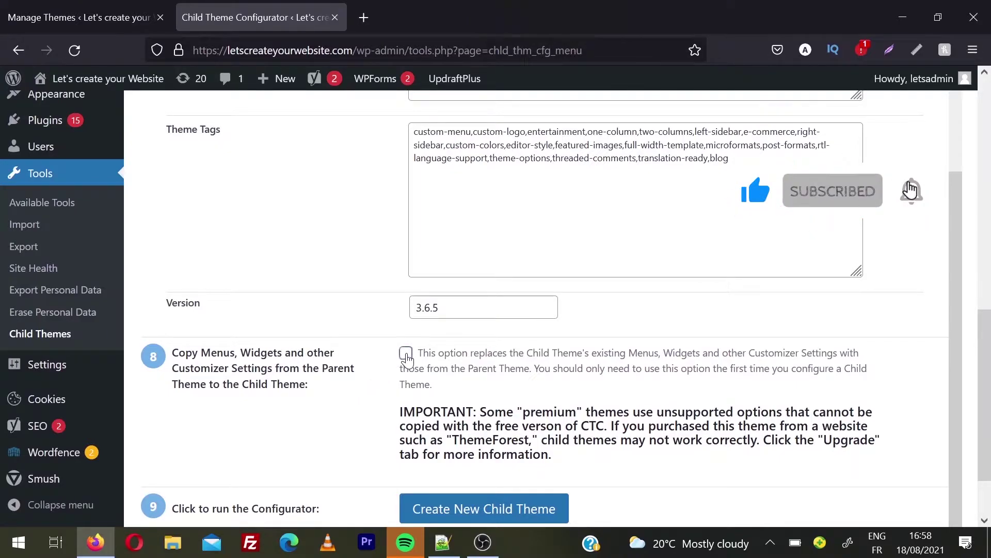
Step: Enable copying menus, widgets and Customizer settings, then create the Astra Child new theme
{"action": "left_click", "coordinate": [406, 353]}
{"action": "left_click", "coordinate": [506, 510]}
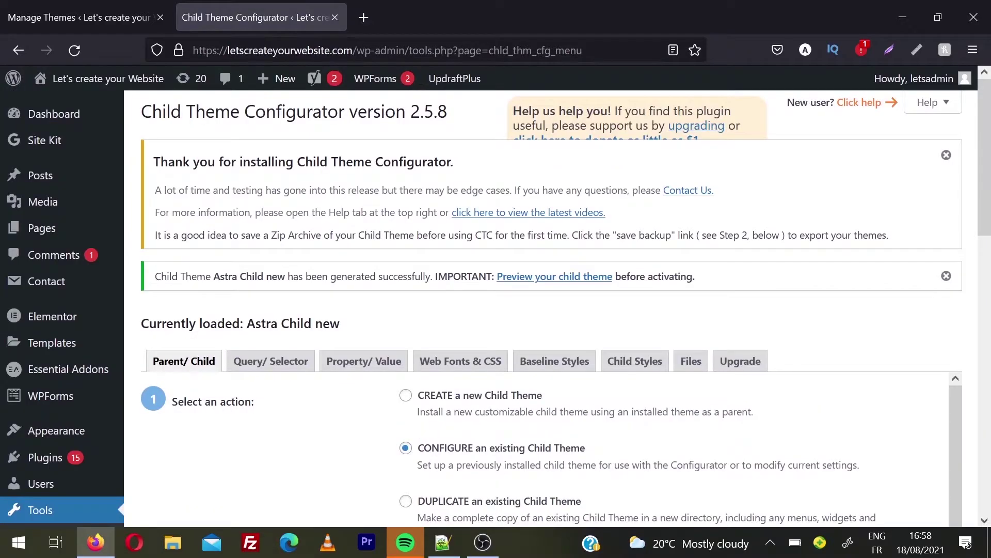
{"action": "left_click_drag", "start_coordinate": [155, 276], "coordinate": [277, 277]}
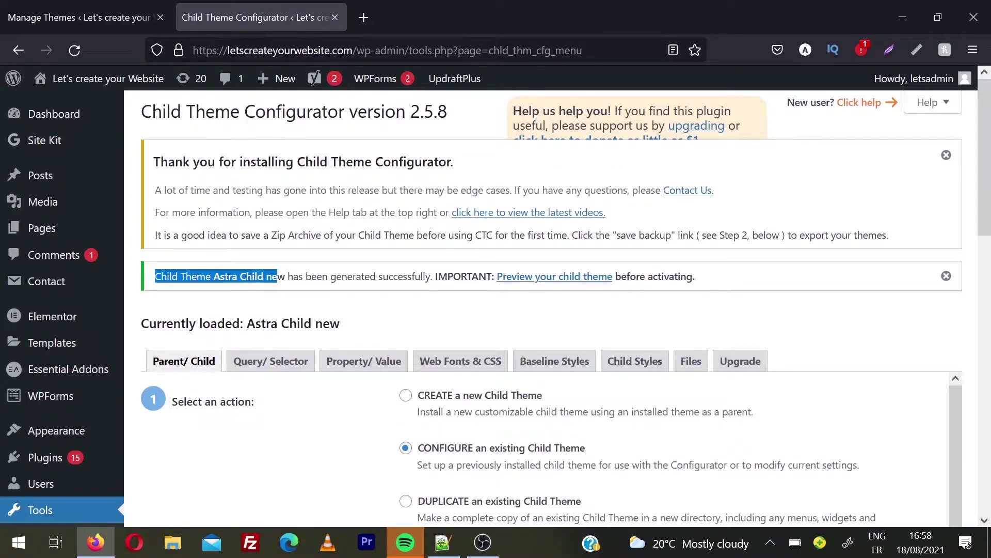
{"action": "left_click", "coordinate": [278, 276]}
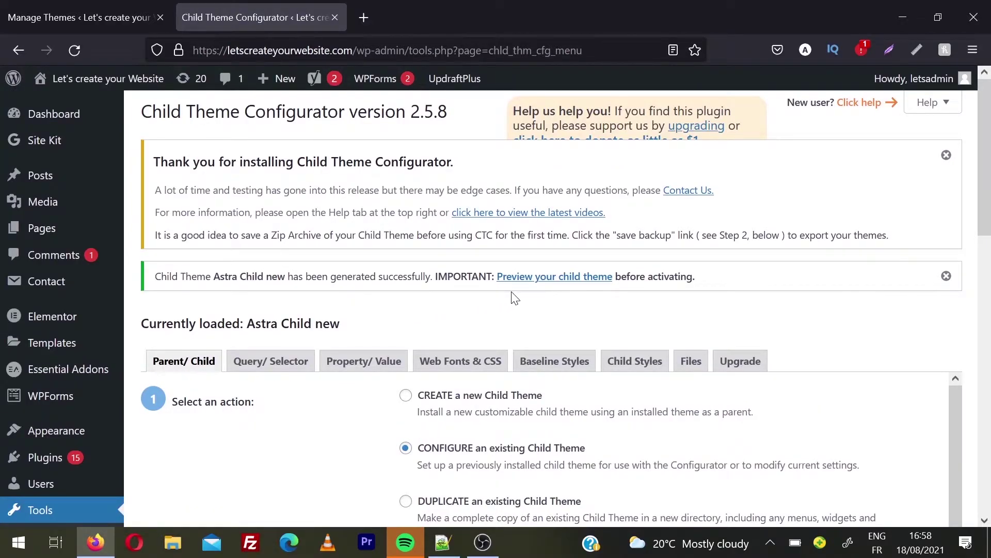
Step: Live-preview Astra Child new, then reload the Themes page so it appears in the list
{"action": "left_click", "coordinate": [547, 279]}
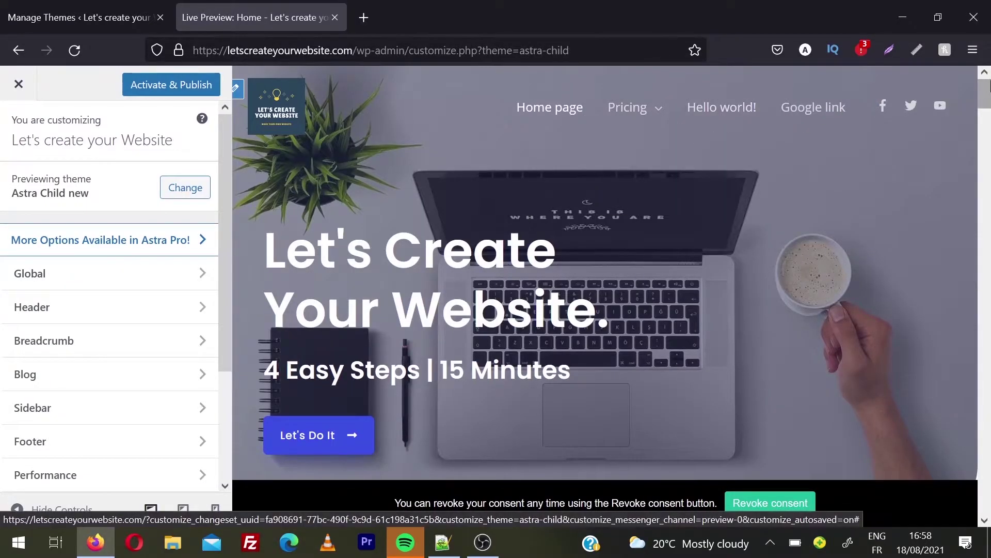
{"action": "left_click_drag", "start_coordinate": [984, 93], "coordinate": [985, 188]}
{"action": "left_click", "coordinate": [112, 8]}
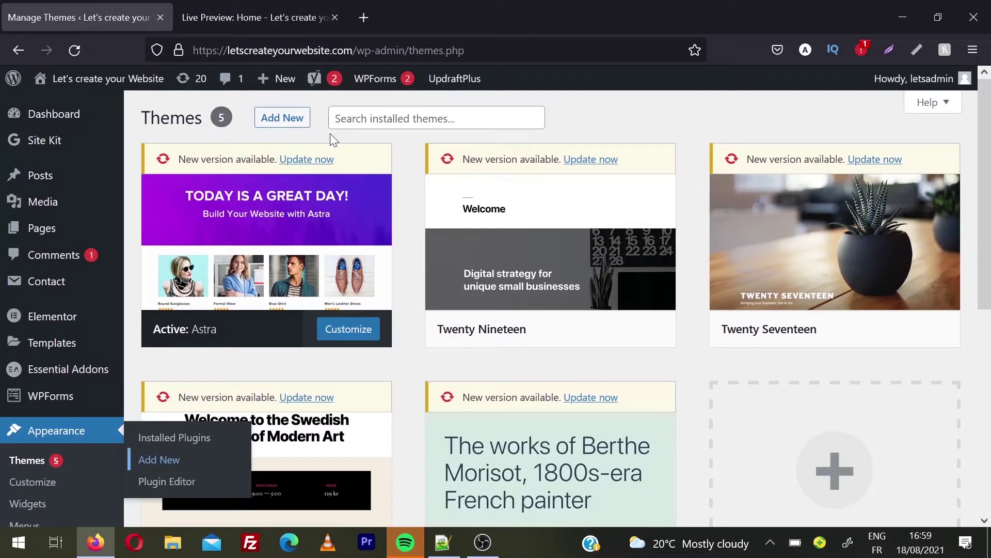
{"action": "key", "text": "F5"}
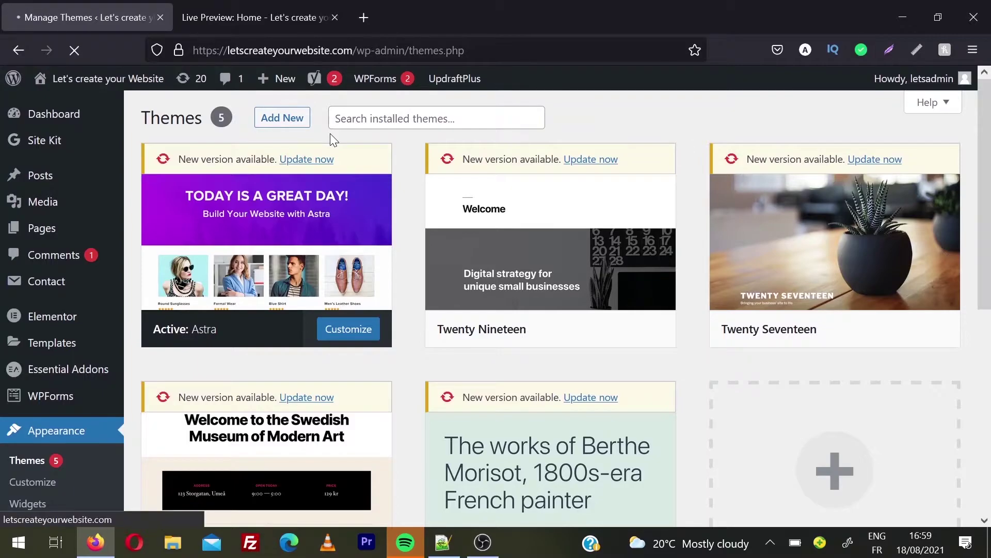
{"action": "mouse_move", "coordinate": [577, 275]}
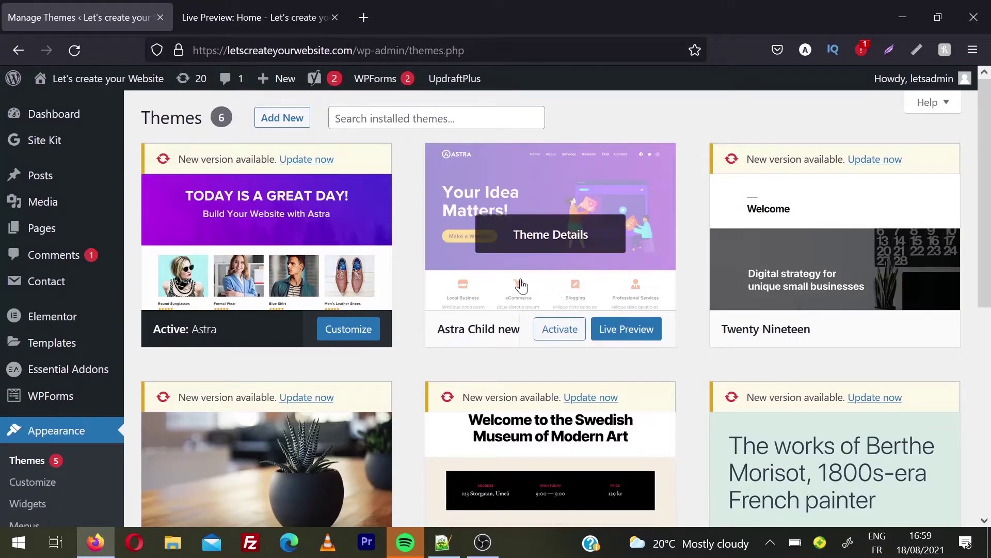
Step: Activate Astra Child new and start the update of the parent Astra theme
{"action": "left_click", "coordinate": [555, 331]}
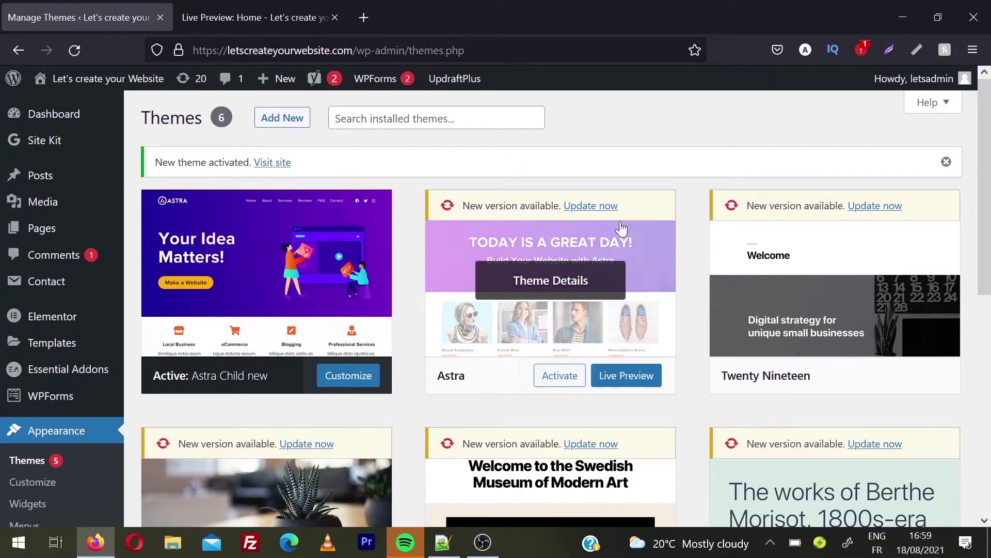
{"action": "left_click", "coordinate": [592, 207]}
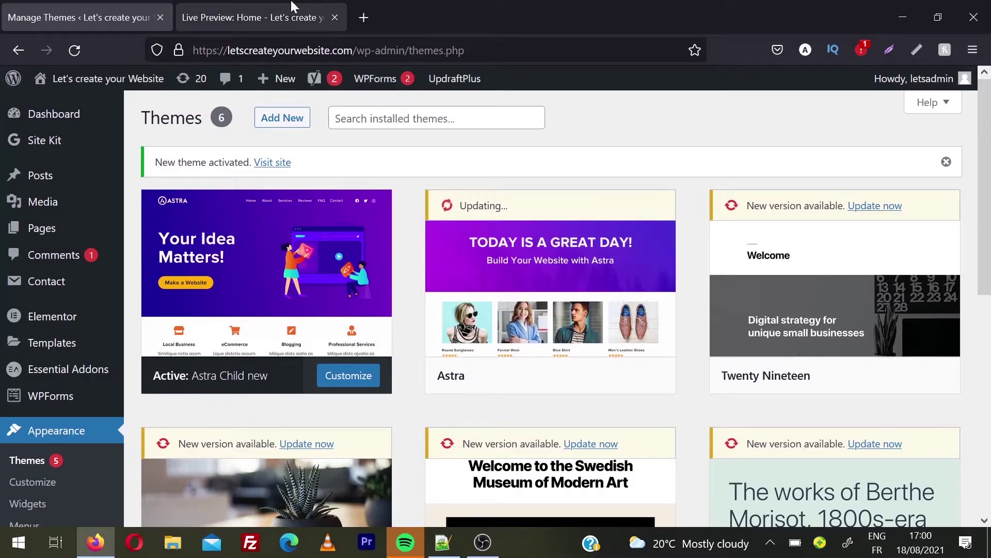
Step: Load the site's homepage ('lets') in a new tab and scroll down to its footer
{"action": "left_click", "coordinate": [357, 13]}
{"action": "type", "text": "lets"}
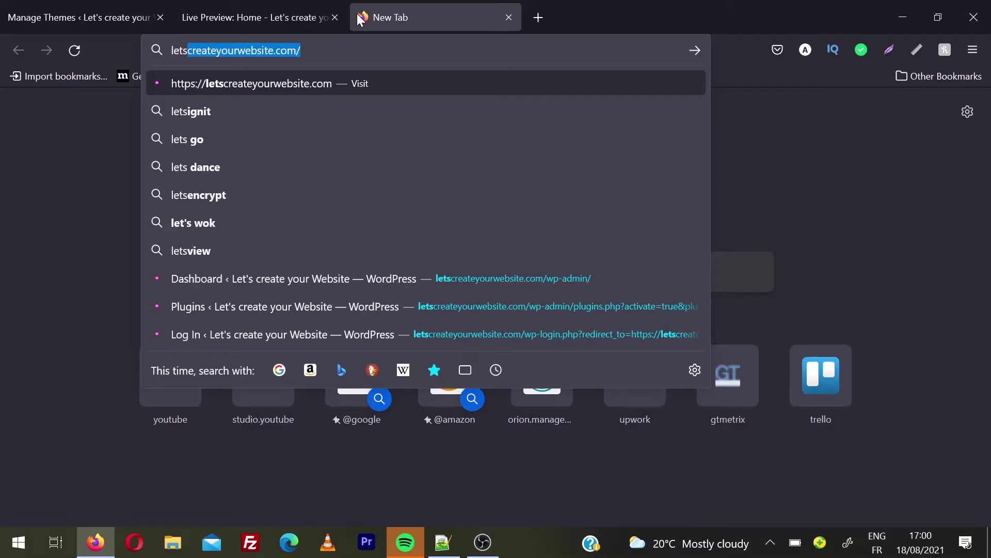
{"action": "key", "text": "Return"}
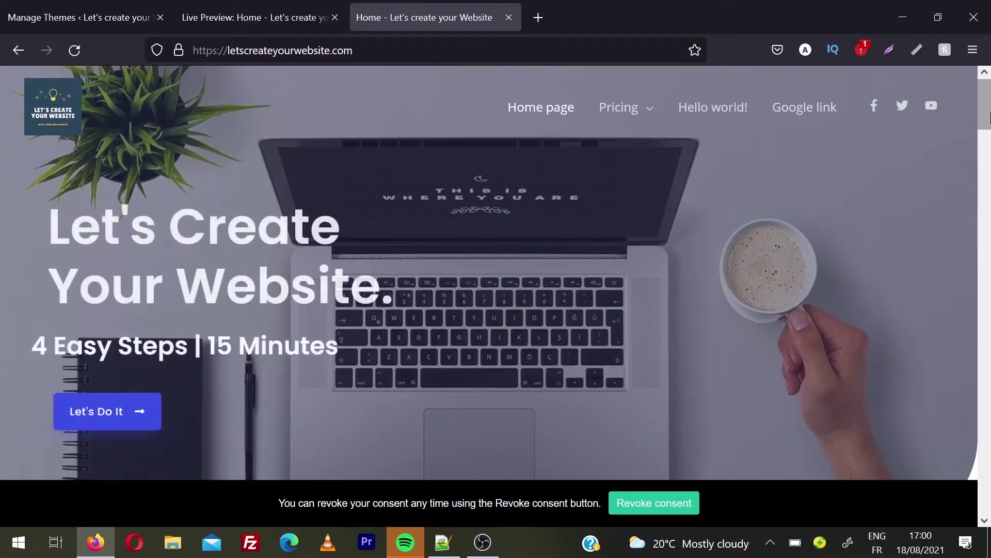
{"action": "scroll", "coordinate": [990, 117], "scroll_direction": "down", "scroll_amount": 10}
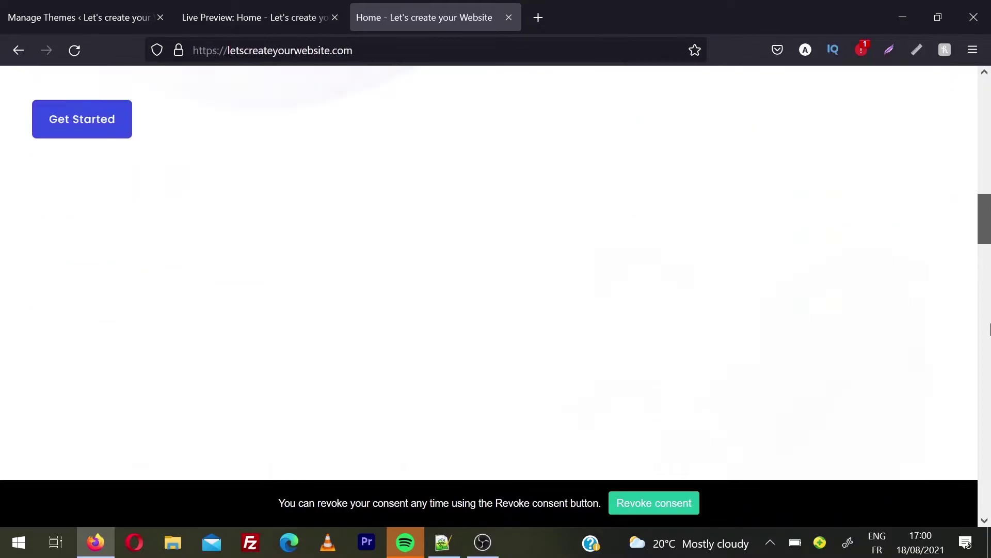
{"action": "scroll", "coordinate": [990, 328], "scroll_direction": "down", "scroll_amount": 10}
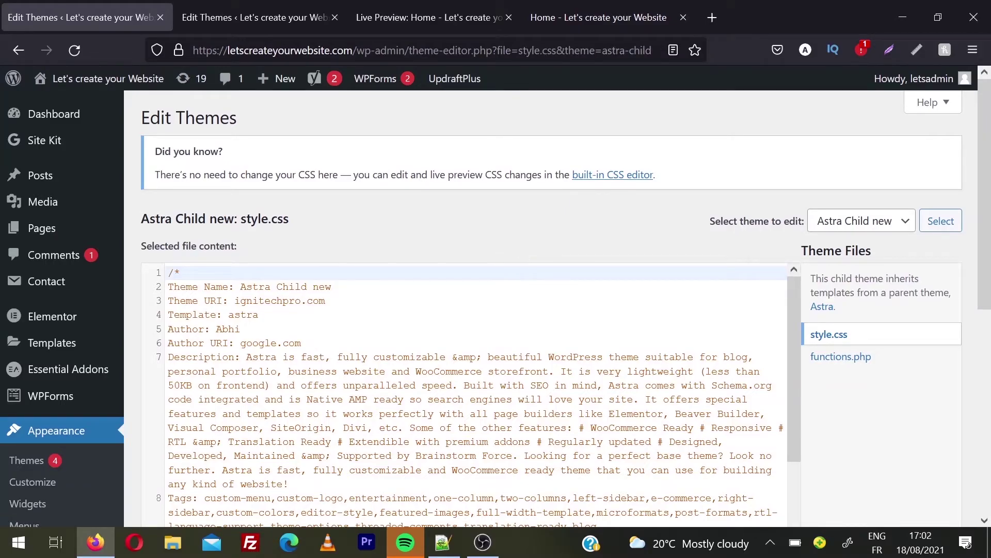
Step: Open Astra Child new's functions.php in the theme editor and scroll through its stylesheet enqueue code
{"action": "mouse_move", "coordinate": [989, 165]}
{"action": "left_mouse_down"}
{"action": "mouse_move", "coordinate": [990, 339]}
{"action": "mouse_move", "coordinate": [990, 165]}
{"action": "left_mouse_up"}
{"action": "left_click", "coordinate": [842, 359]}
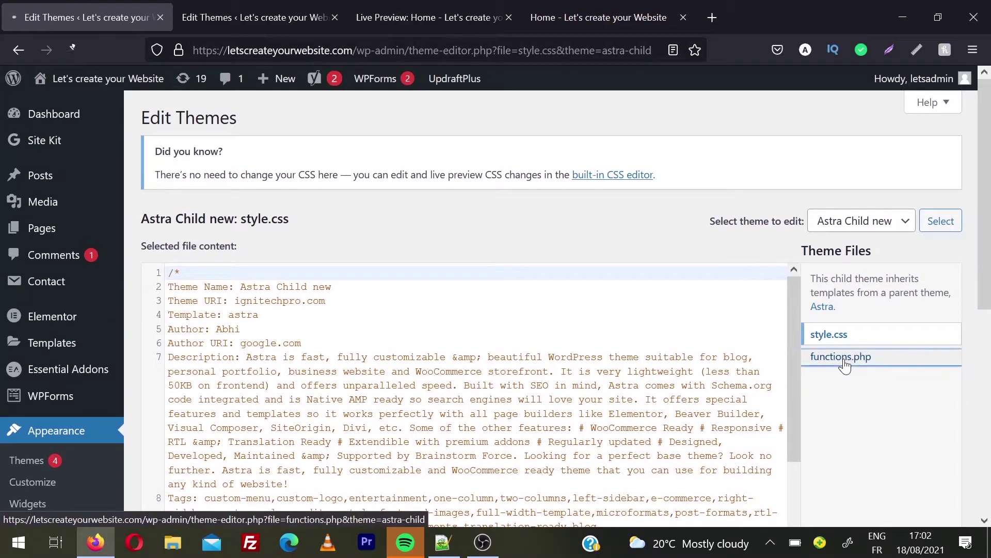
{"action": "scroll", "coordinate": [476, 330], "scroll_direction": "down", "scroll_amount": 2}
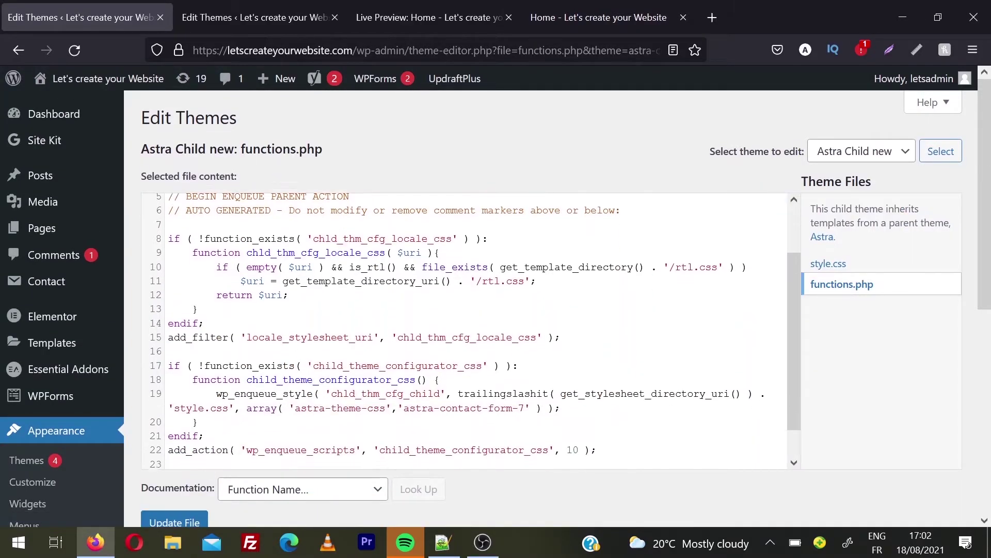
{"action": "scroll", "coordinate": [475, 331], "scroll_direction": "up", "scroll_amount": 2}
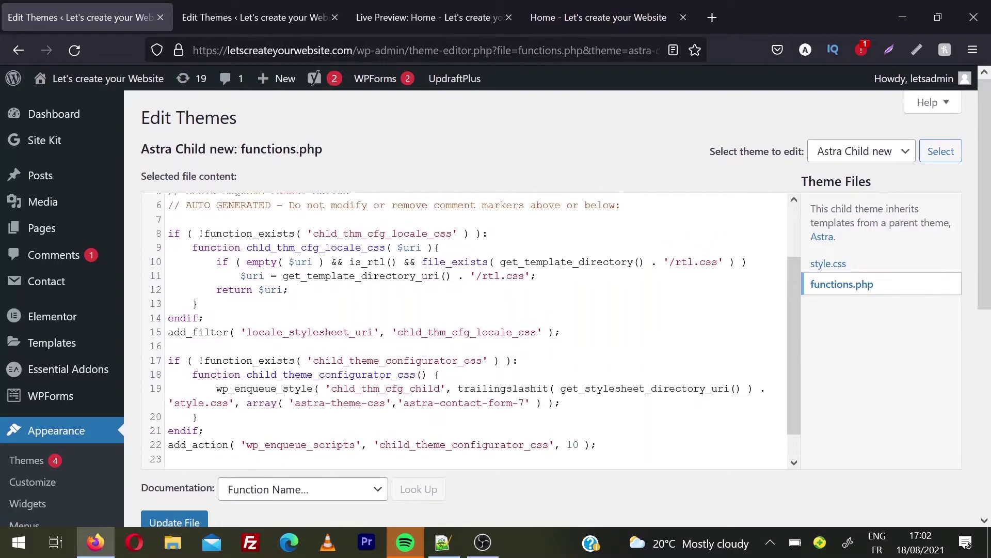
Step: Open the parent Astra theme's functions.php in the second editor tab, briefly checking the homepage
{"action": "left_click", "coordinate": [272, 8]}
{"action": "scroll", "coordinate": [878, 206], "scroll_direction": "down", "scroll_amount": 2}
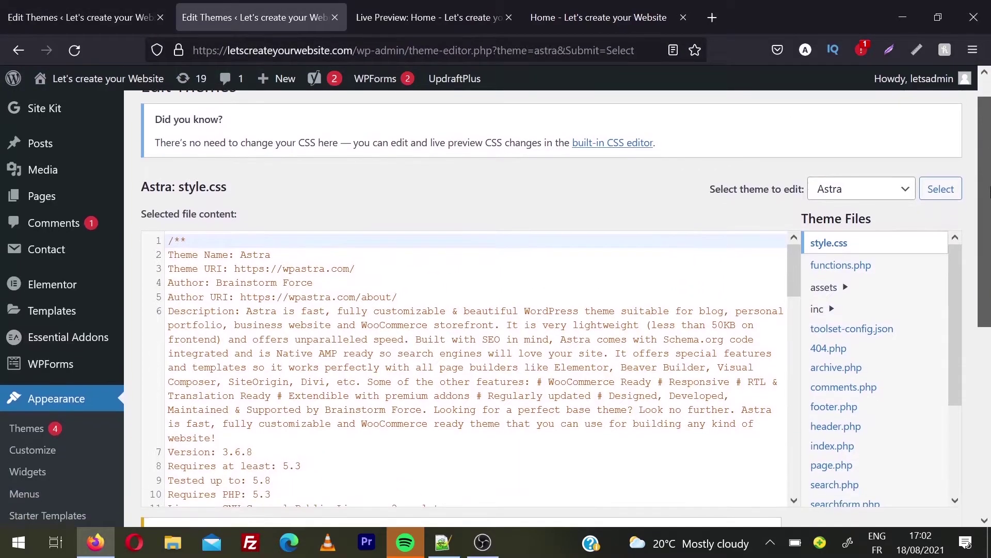
{"action": "left_click", "coordinate": [825, 211]}
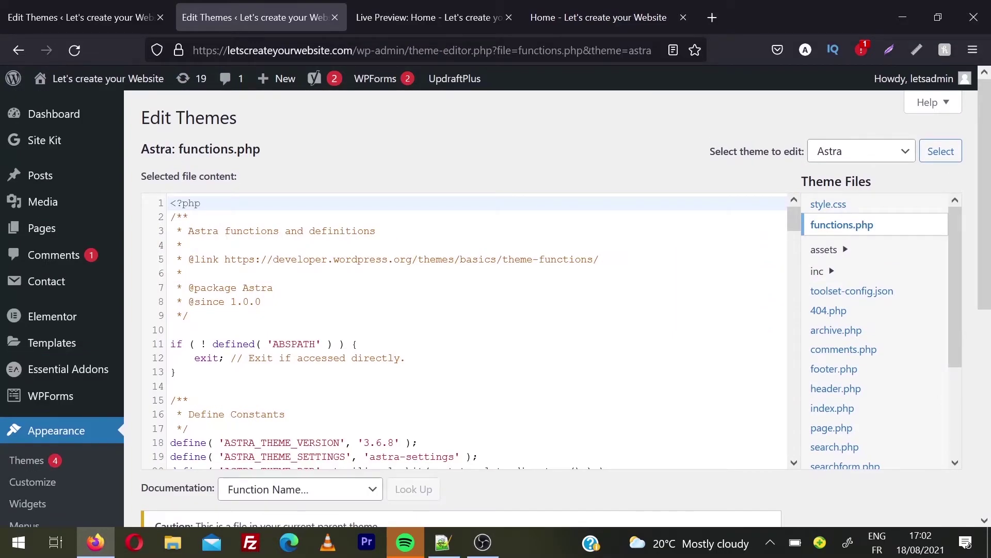
{"action": "left_click", "coordinate": [639, 17]}
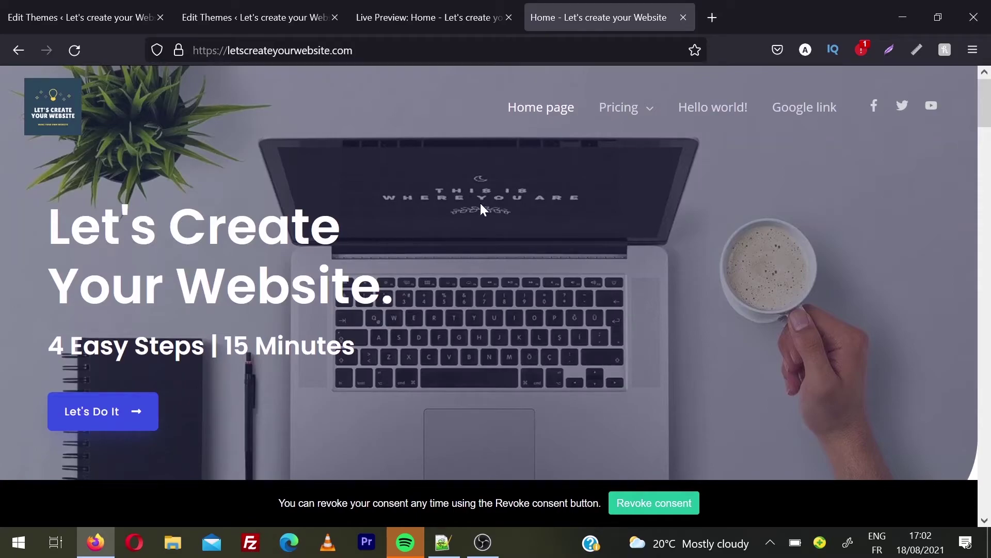
{"action": "left_click", "coordinate": [250, 6]}
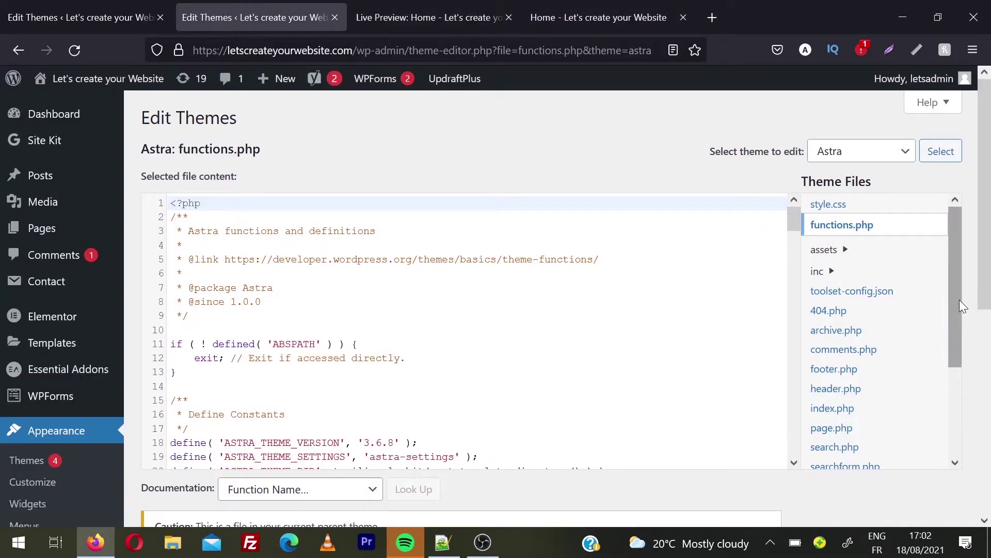
{"action": "left_click_drag", "start_coordinate": [960, 299], "coordinate": [960, 303]}
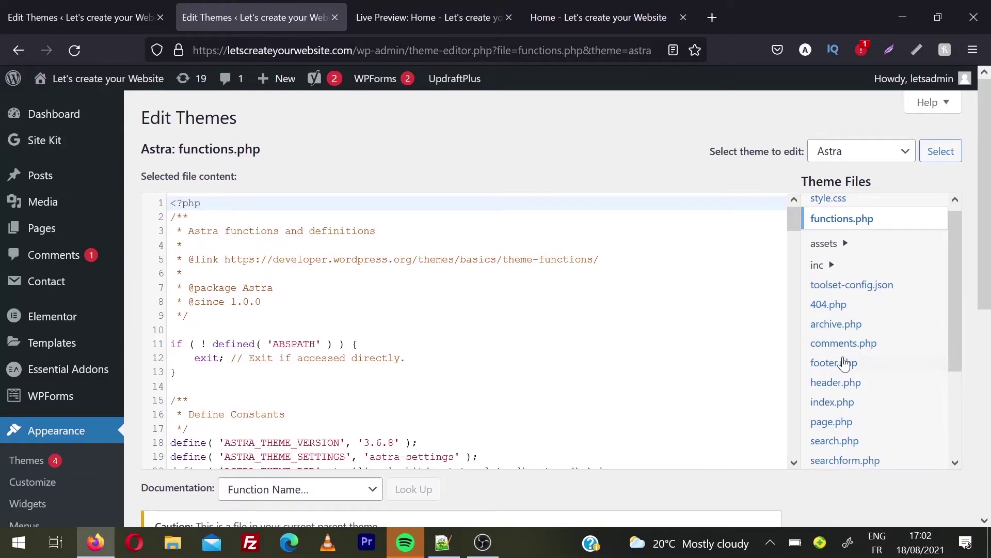
Step: Add 'This is new modiied content' on line 35 of Astra's footer.php and update the file
{"action": "left_click", "coordinate": [845, 363]}
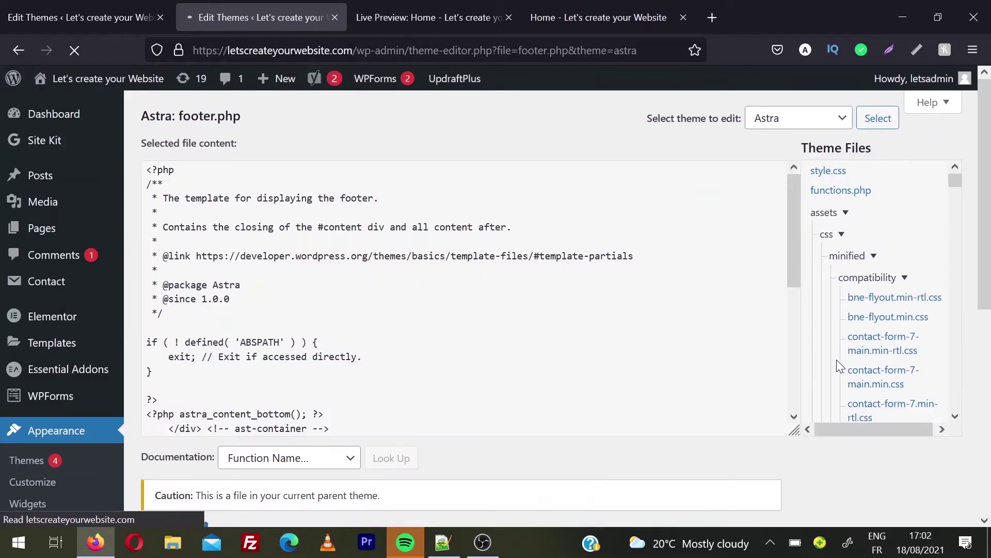
{"action": "scroll", "coordinate": [465, 330], "scroll_direction": "down", "scroll_amount": 3}
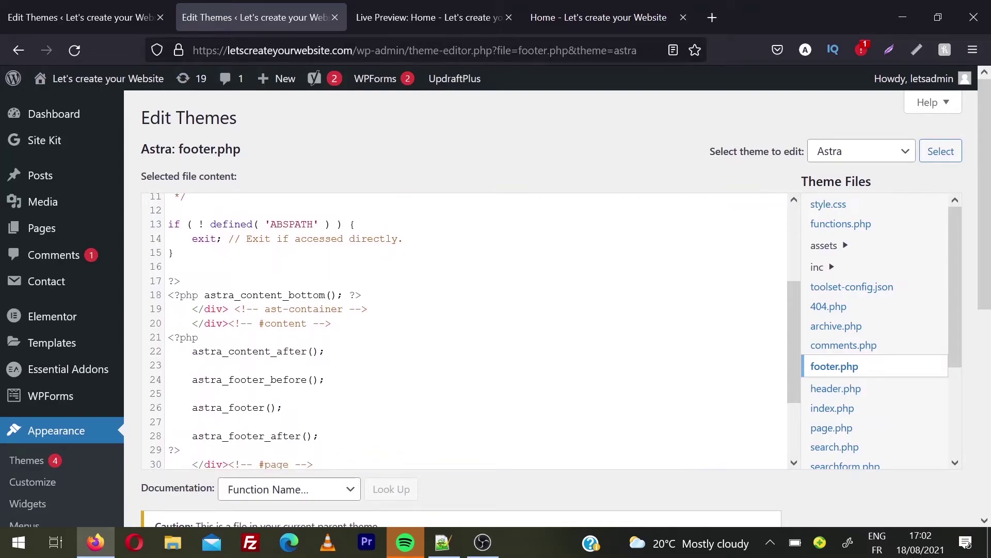
{"action": "scroll", "coordinate": [465, 331], "scroll_direction": "down", "scroll_amount": 3}
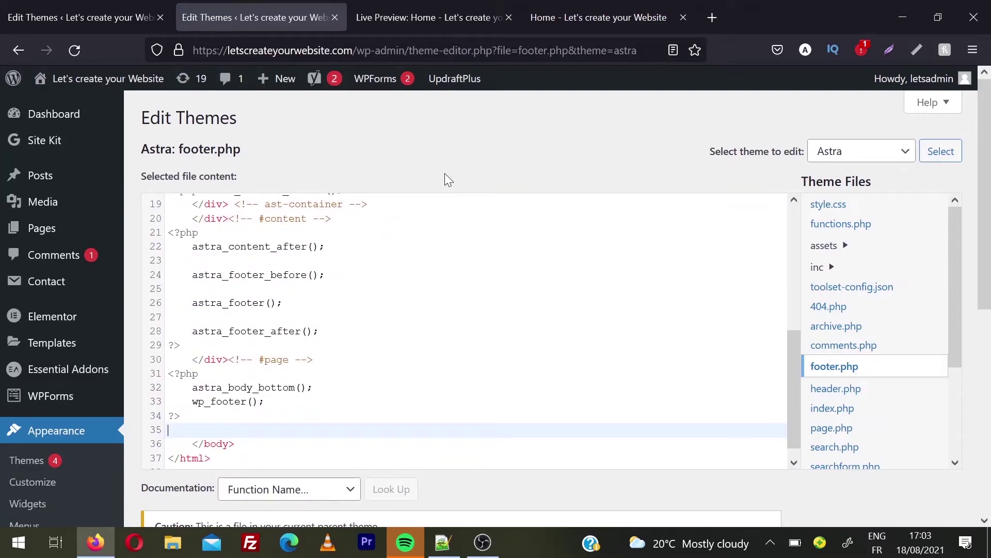
{"action": "type", "text": "This is new modiied content"}
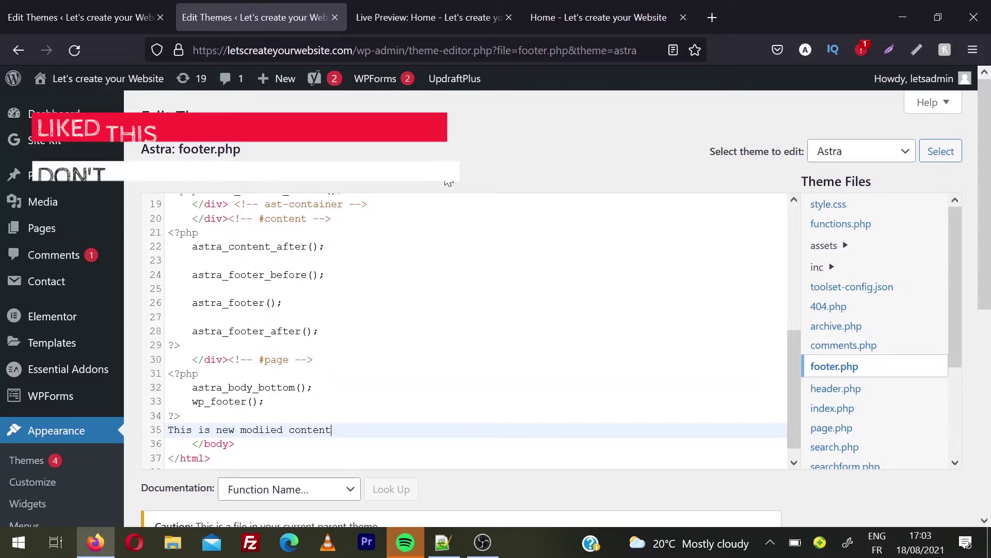
{"action": "scroll", "coordinate": [176, 485], "scroll_direction": "down", "scroll_amount": 3}
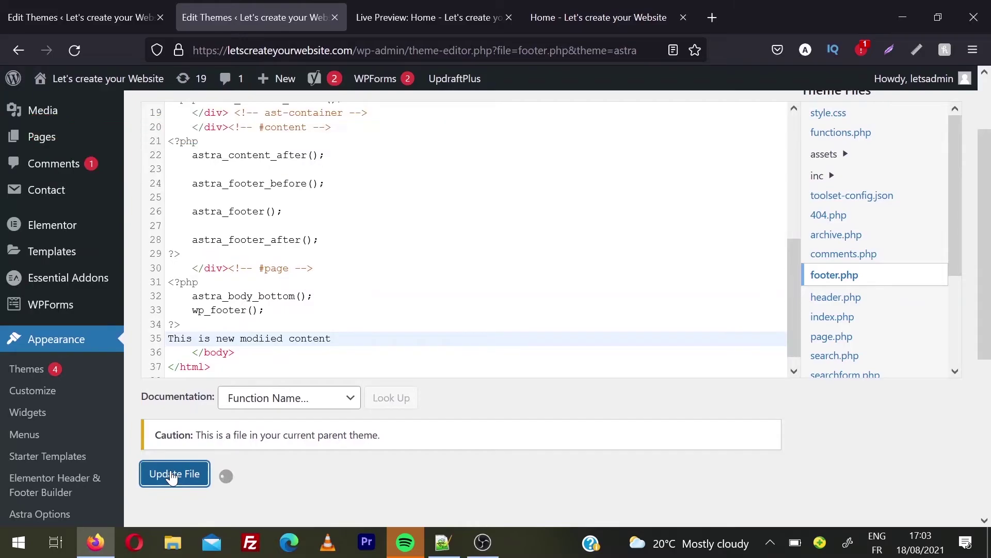
{"action": "left_click", "coordinate": [173, 476]}
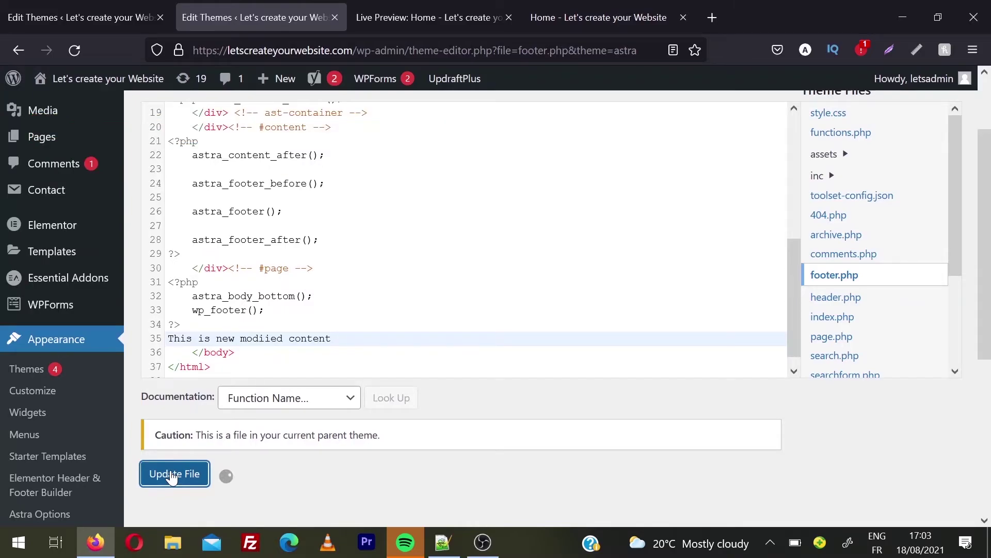
Step: Reload the bottom of the homepage to show the new footer line, then return to footer.php
{"action": "left_click", "coordinate": [611, 7]}
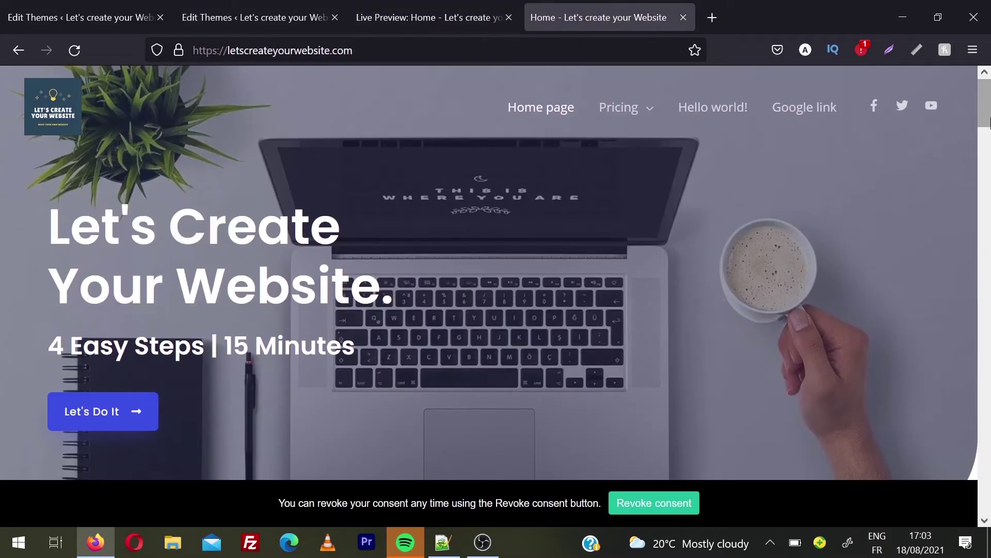
{"action": "key", "text": "End"}
{"action": "left_click", "coordinate": [74, 50]}
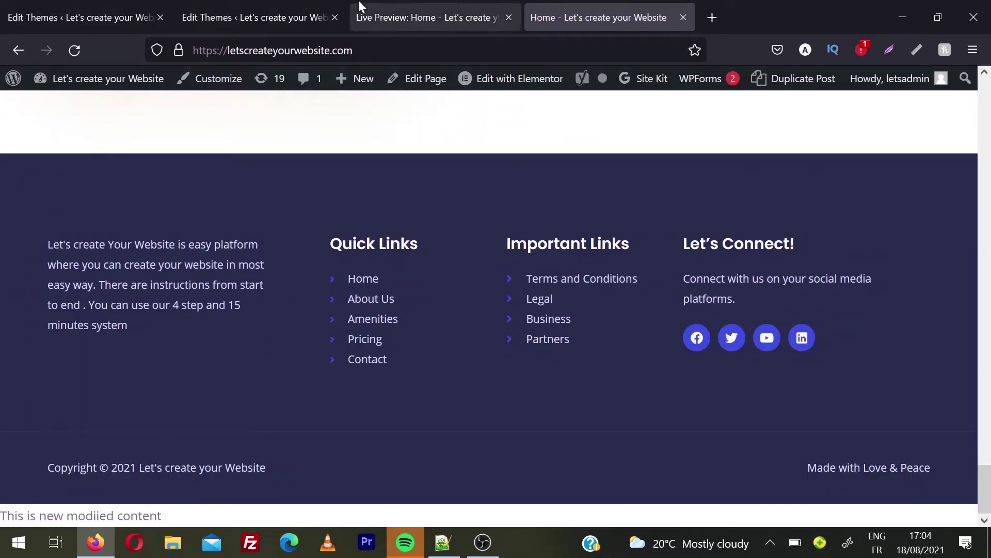
{"action": "left_click", "coordinate": [327, 9]}
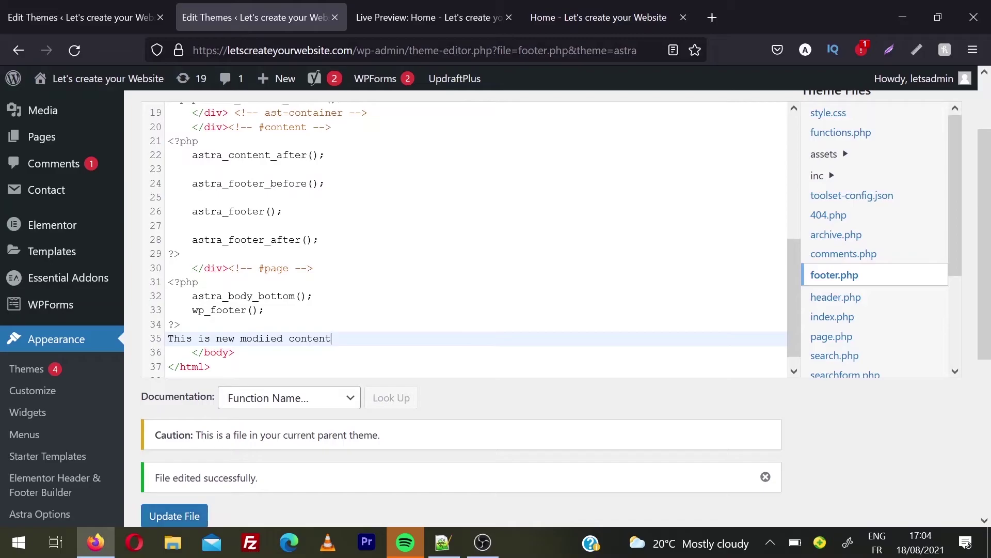
Step: Highlight the added line 35 and compare footer.php with the child theme's functions.php
{"action": "left_click_drag", "start_coordinate": [331, 338], "coordinate": [161, 342]}
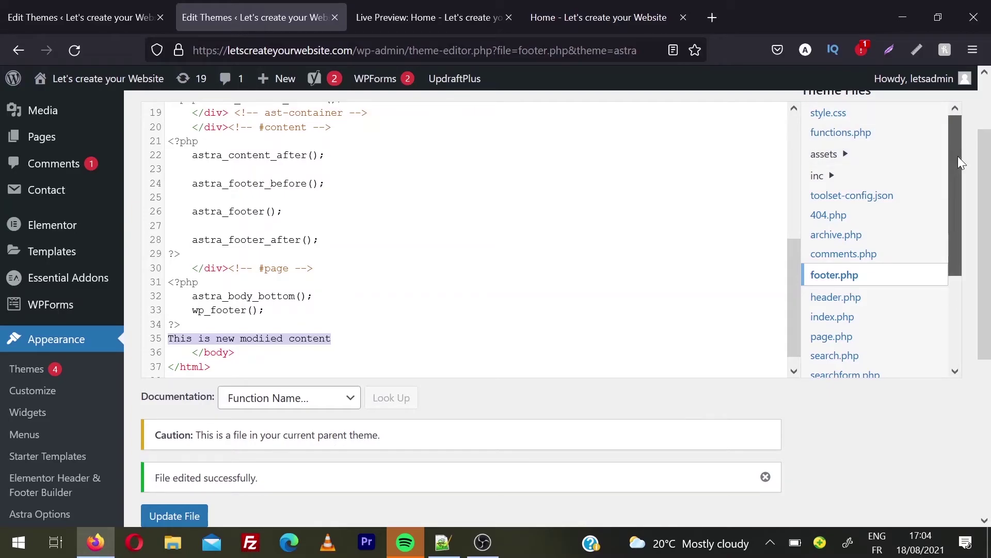
{"action": "left_click_drag", "start_coordinate": [958, 156], "coordinate": [950, 275]}
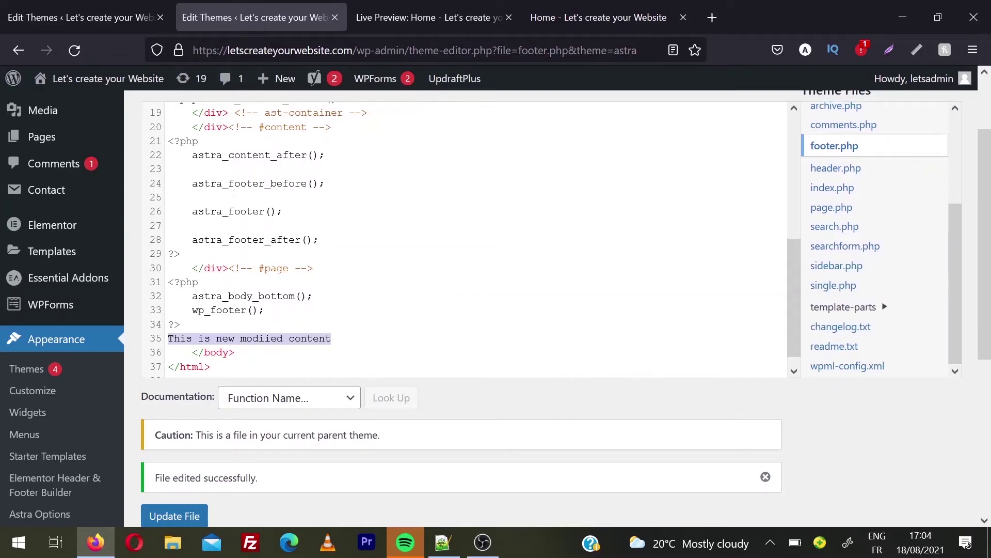
{"action": "left_click", "coordinate": [113, 6]}
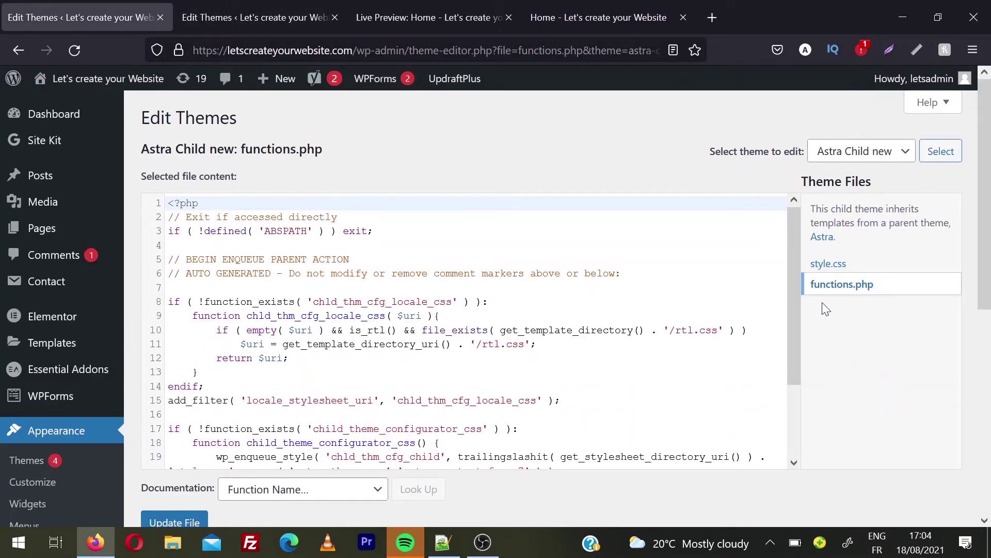
{"action": "left_click", "coordinate": [211, 11]}
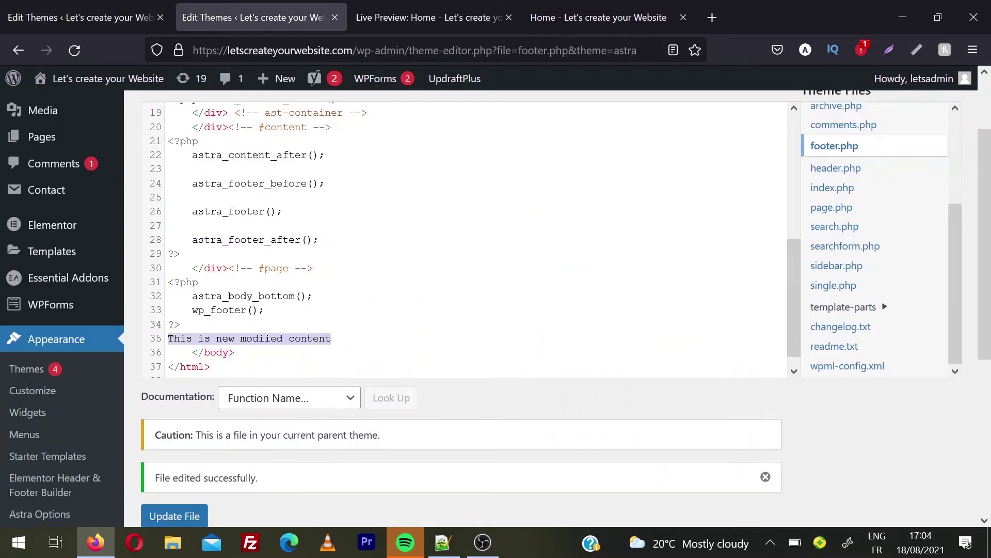
{"action": "left_click", "coordinate": [78, 17]}
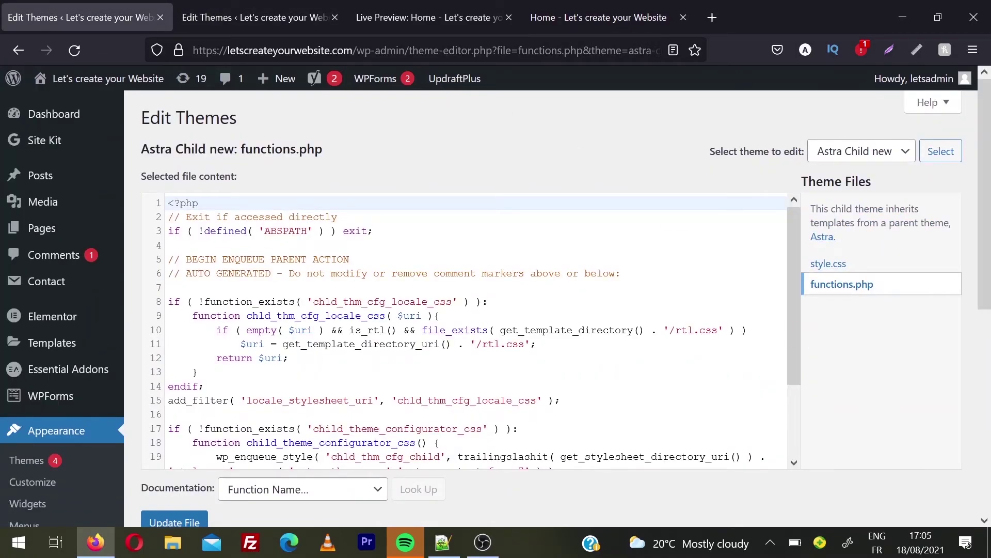
{"action": "left_click", "coordinate": [571, 13]}
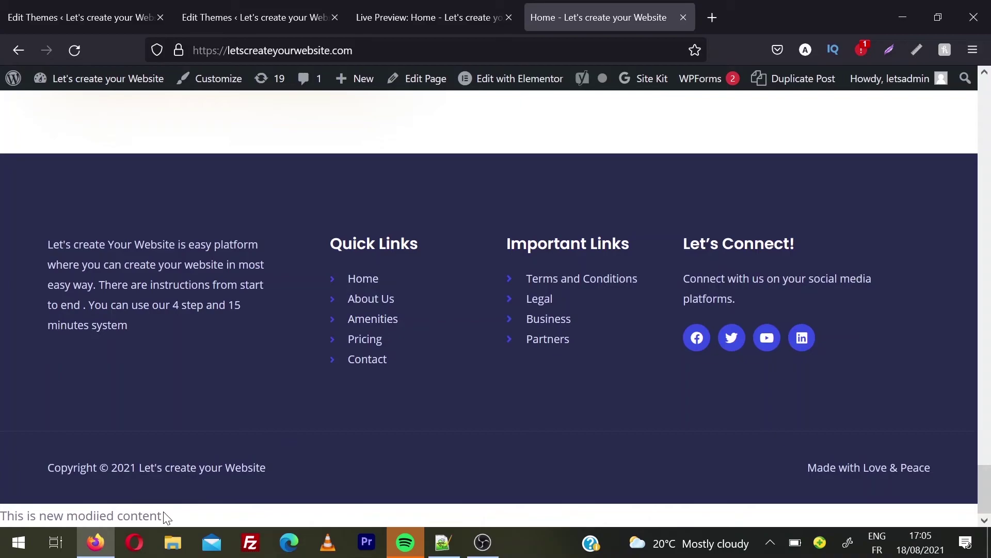
Step: Return to the Astra Child new functions.php in the theme file editor
{"action": "left_click", "coordinate": [94, 16]}
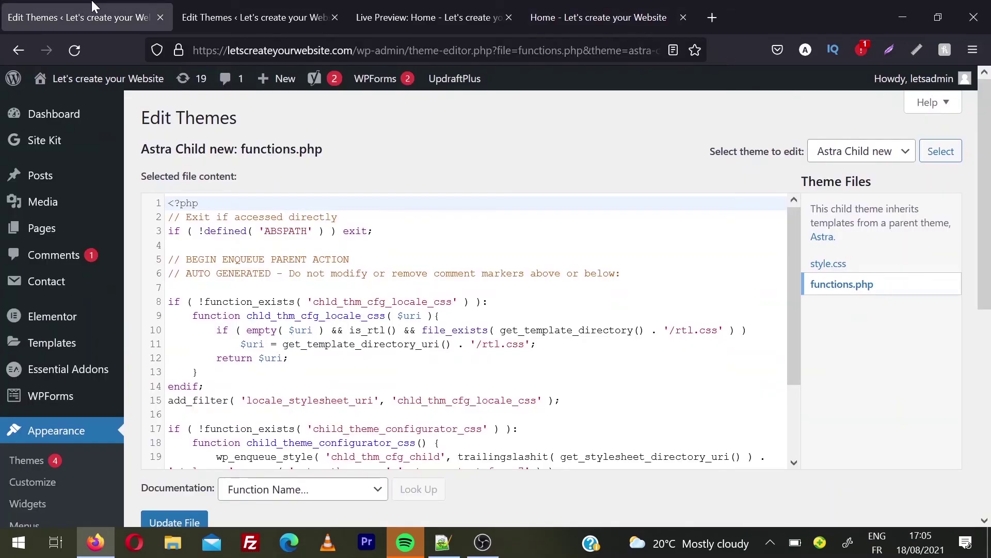